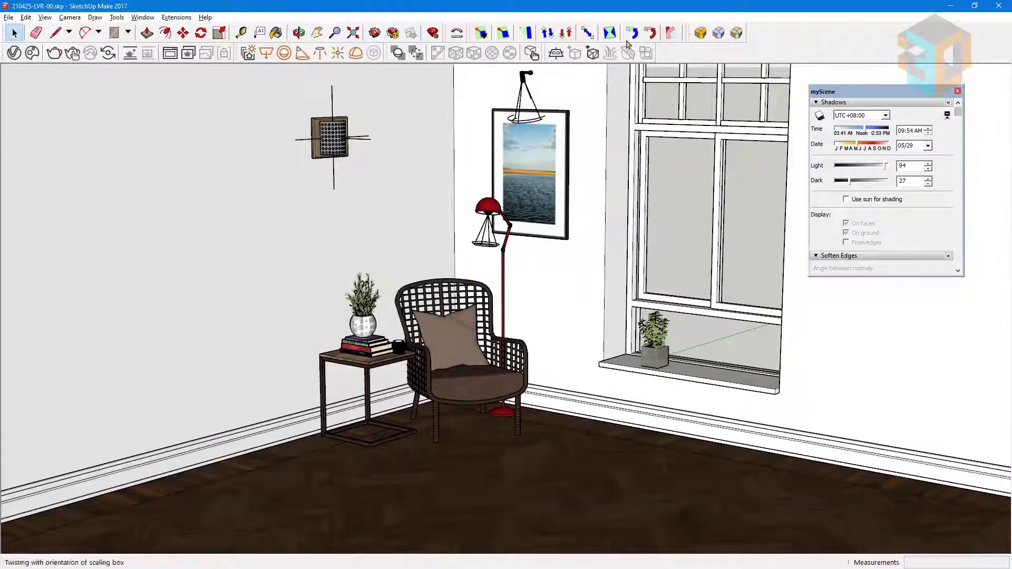
# - Turn on the model's shadows and open the SunLight's parameters in the V-Ray Asset Editor
pyautogui.click(819, 116)
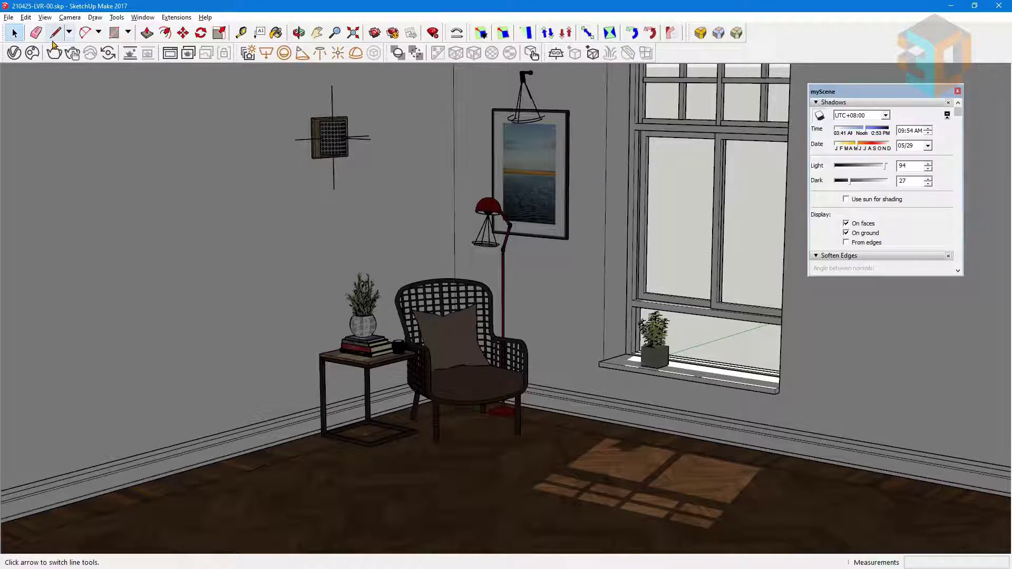
pyautogui.click(13, 53)
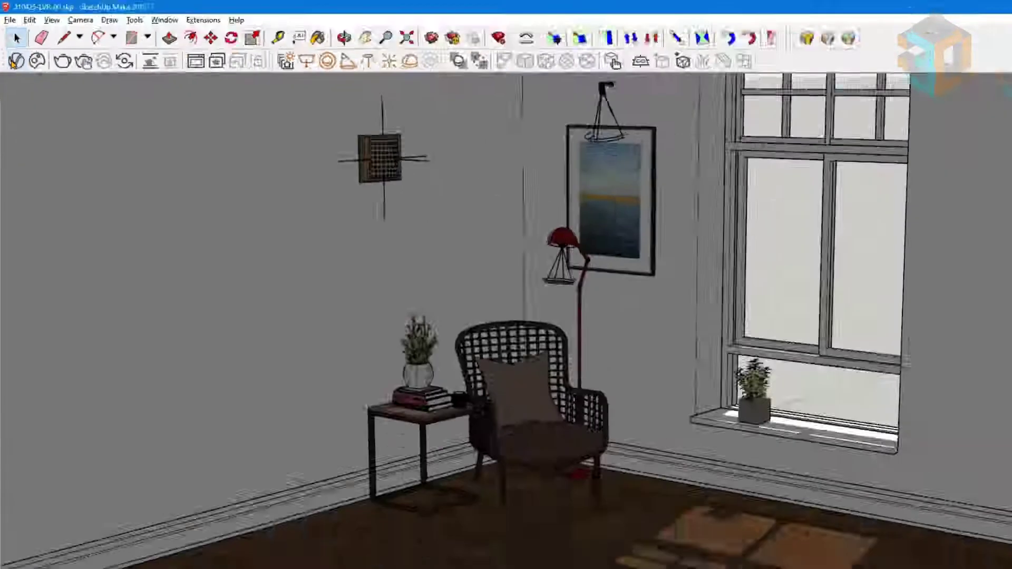
pyautogui.click(23, 110)
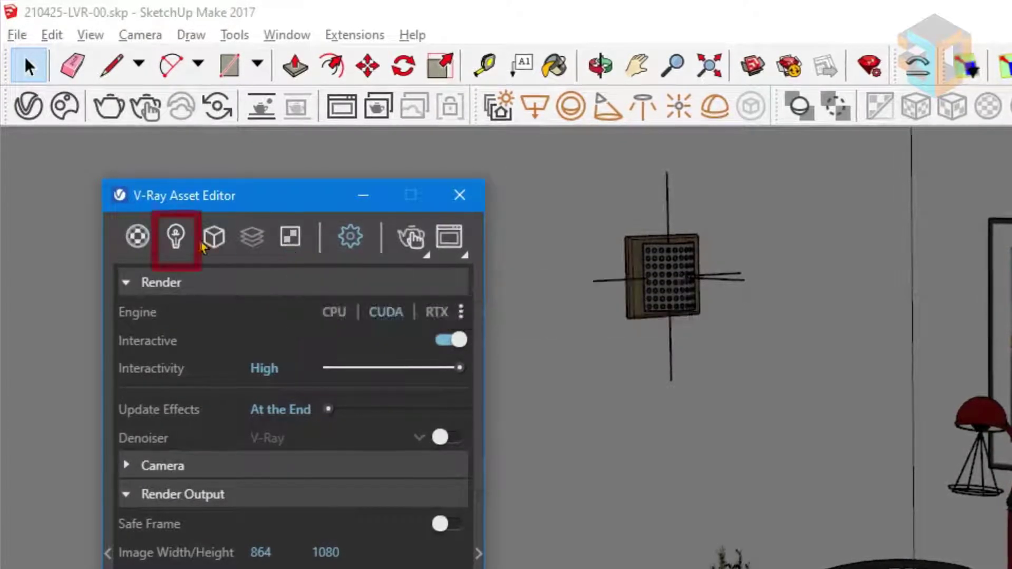
pyautogui.click(178, 240)
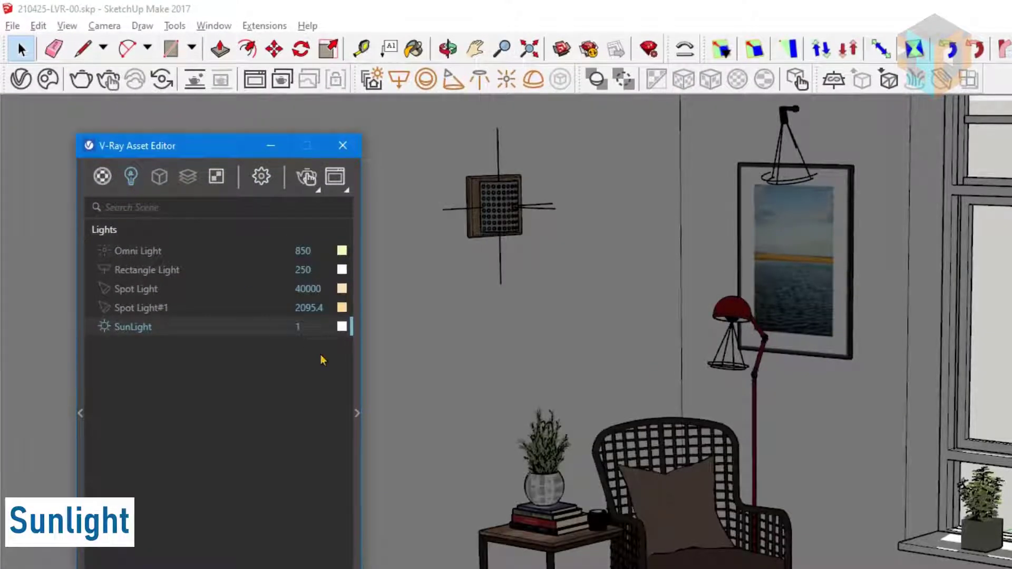
pyautogui.click(357, 413)
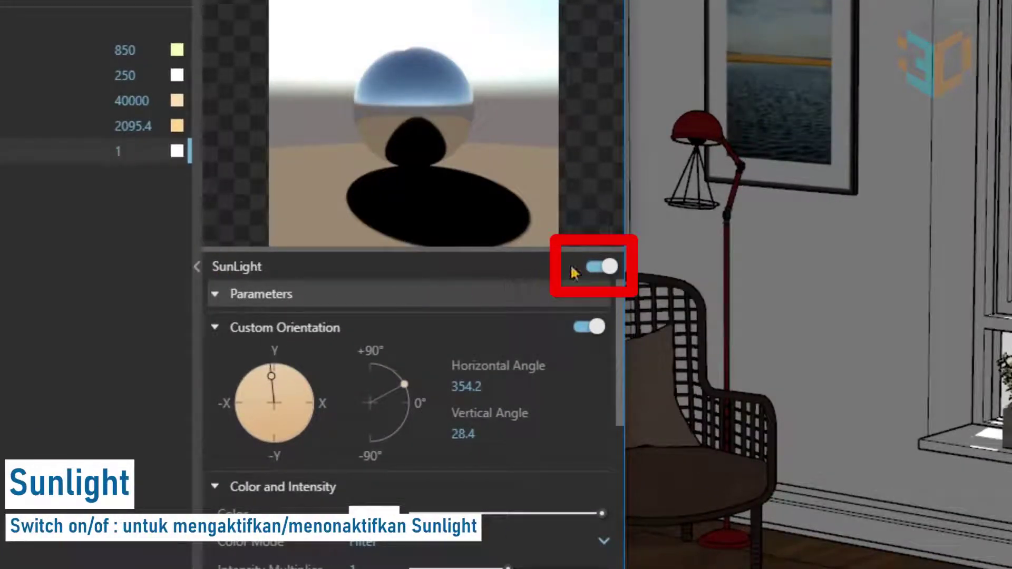
# - Toggle the SunLight and its Custom Orientation off and back on
pyautogui.click(598, 269)
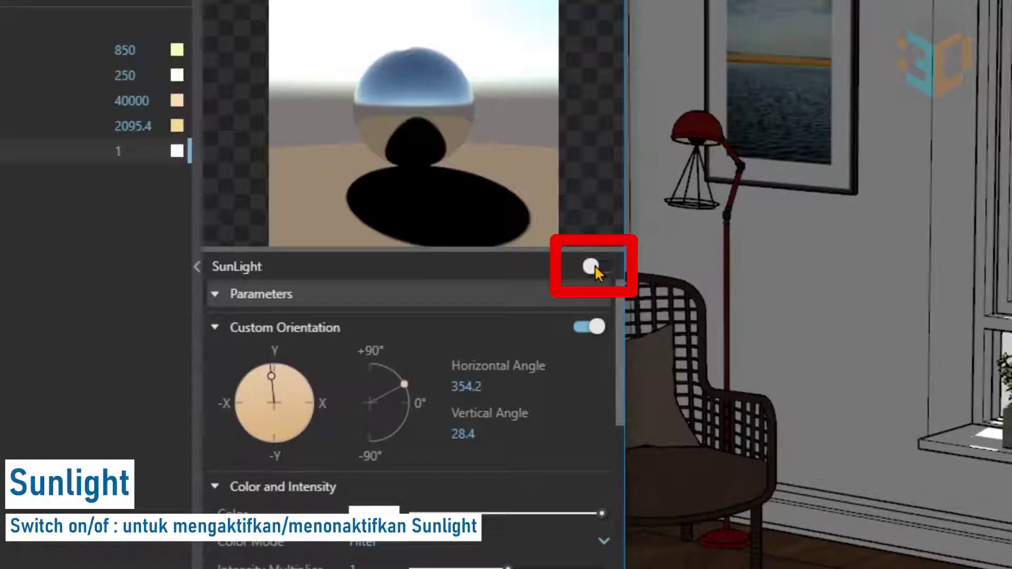
pyautogui.click(607, 272)
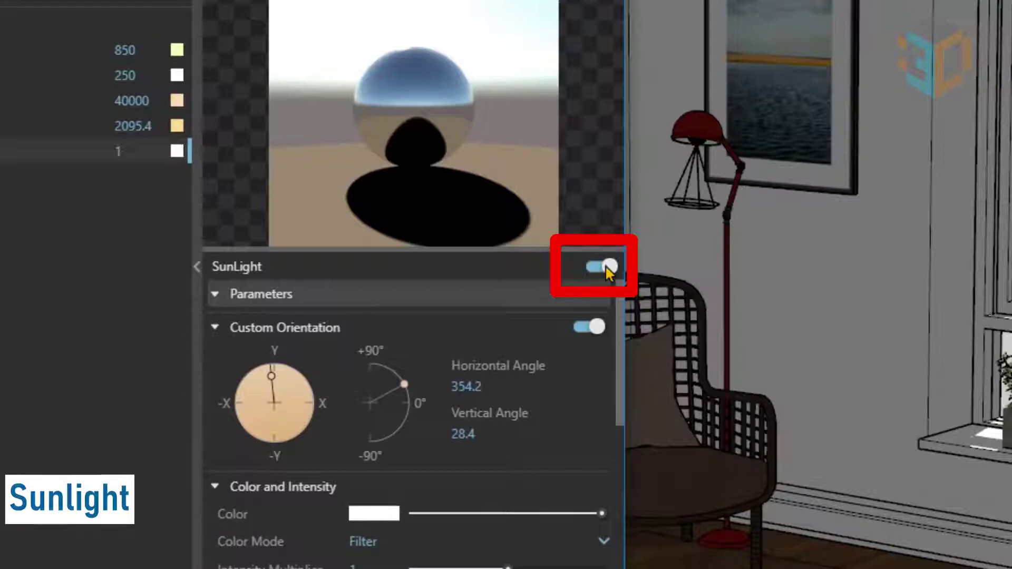
pyautogui.click(584, 328)
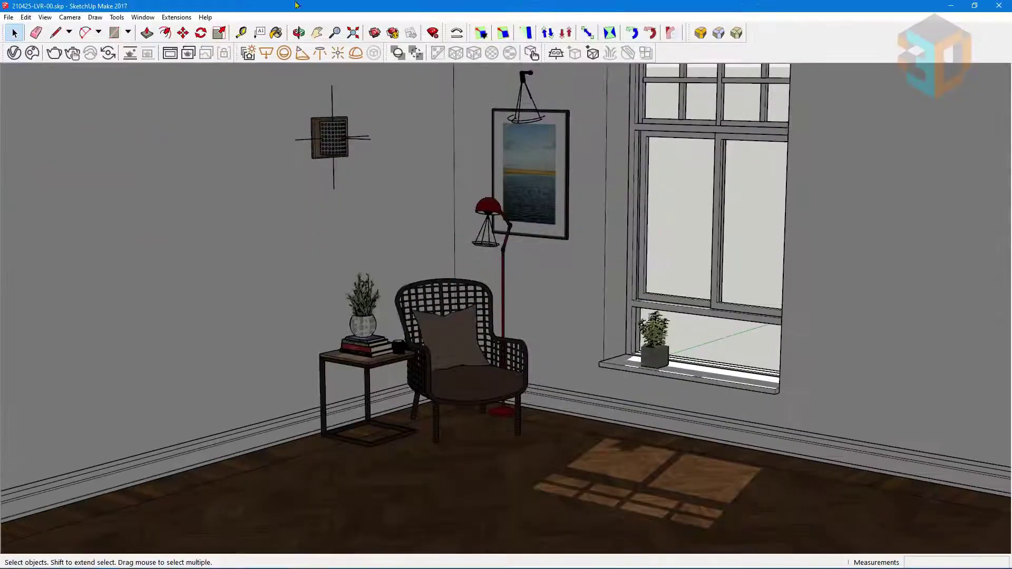
pyautogui.click(10, 54)
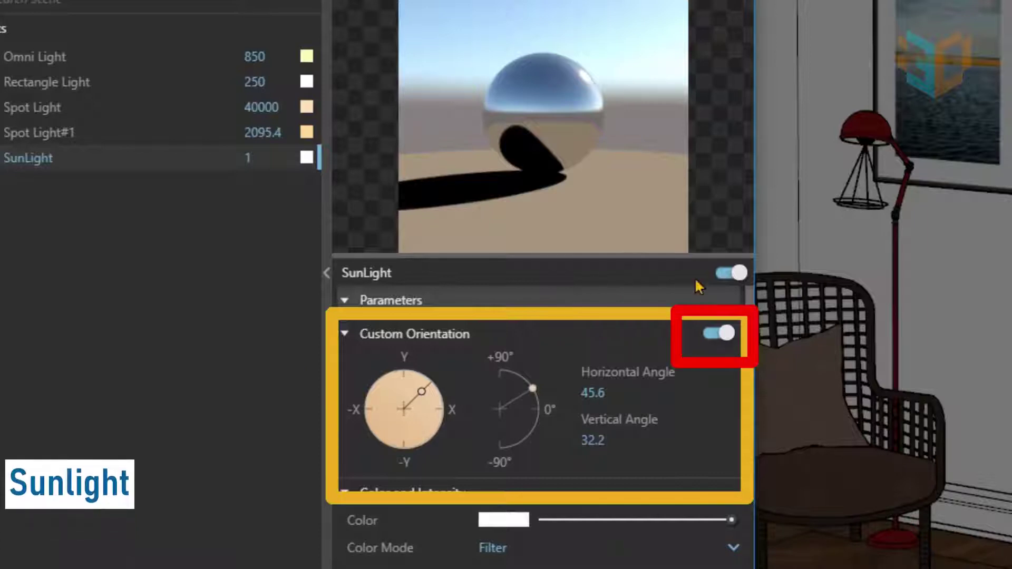
pyautogui.click(721, 334)
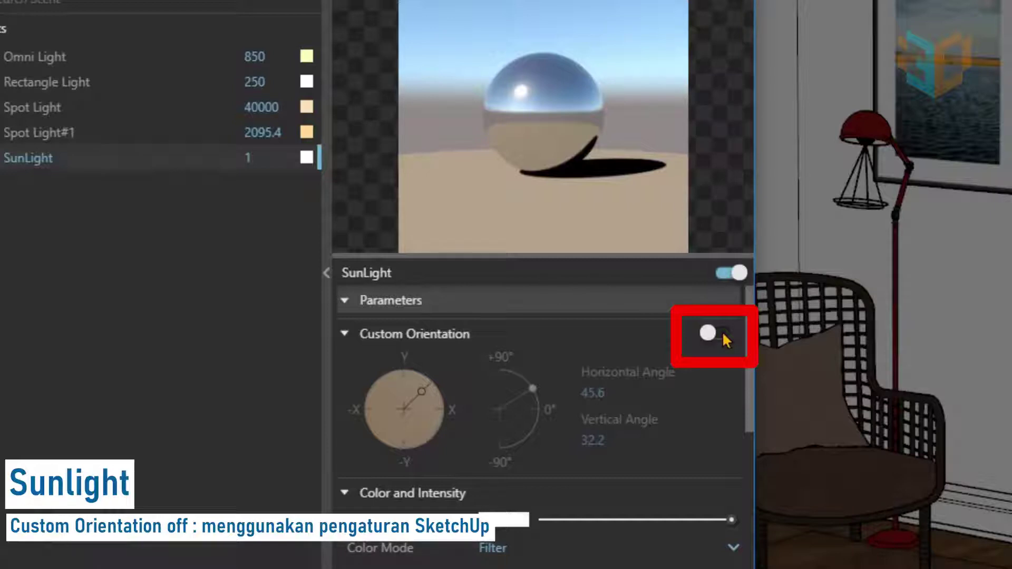
pyautogui.click(723, 334)
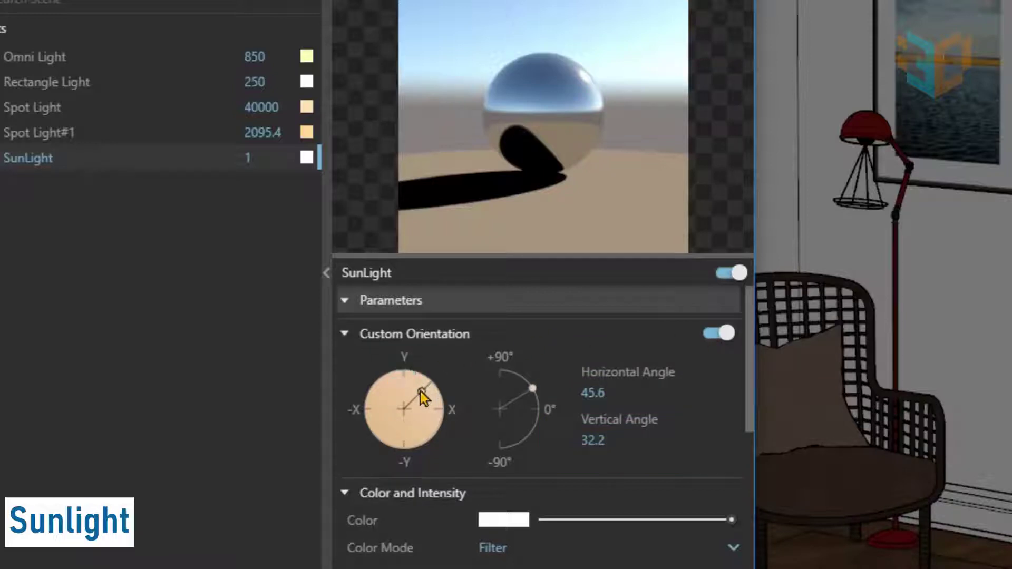
# - Adjust the SunLight's custom orientation to a horizontal angle of about 40.7 and raise its vertical angle
pyautogui.moveTo(421, 392)
pyautogui.mouseDown()
pyautogui.moveTo(384, 392)
pyautogui.moveTo(428, 384)
pyautogui.mouseUp()
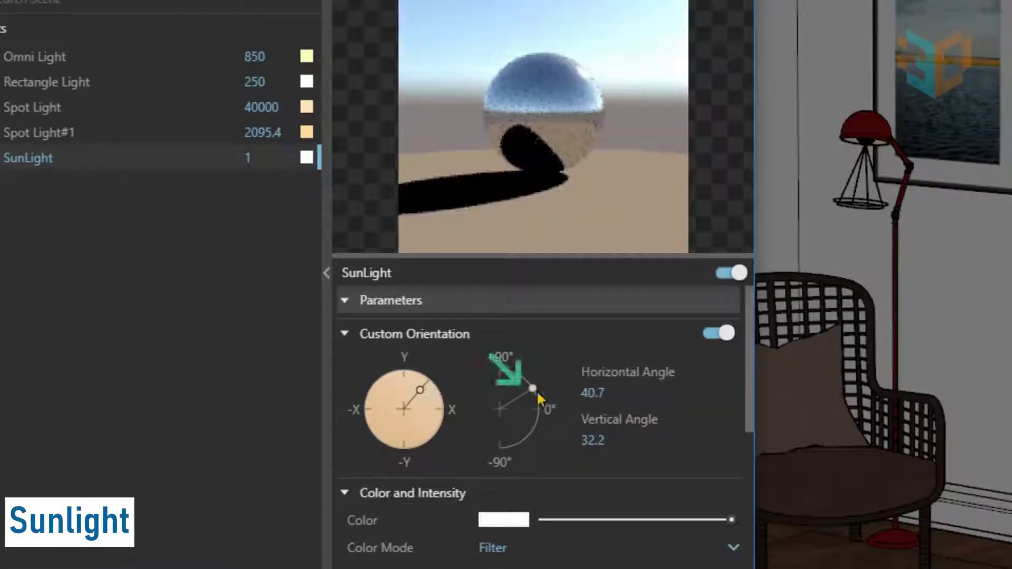
pyautogui.moveTo(537, 394)
pyautogui.mouseDown()
pyautogui.moveTo(537, 404)
pyautogui.moveTo(522, 361)
pyautogui.moveTo(543, 384)
pyautogui.mouseUp()
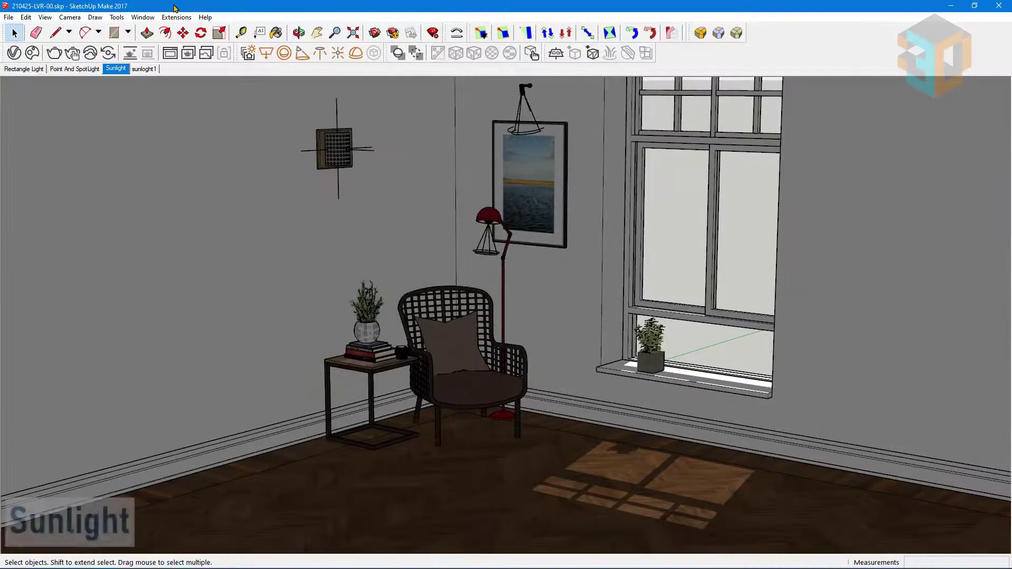
# - Try a pale yellow light colour for the SunLight
pyautogui.click(375, 32)
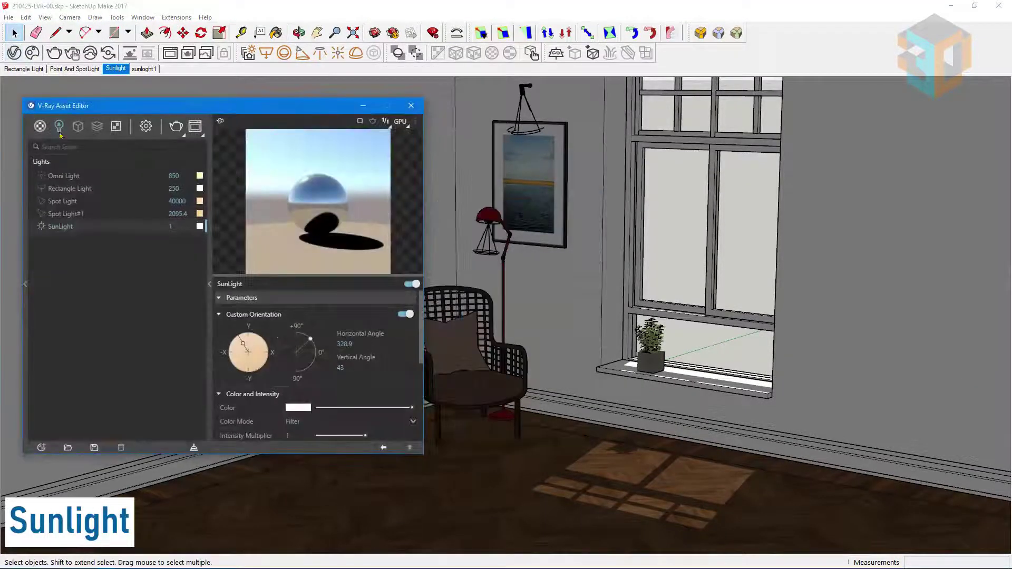
pyautogui.scroll(-2, 360, 361)
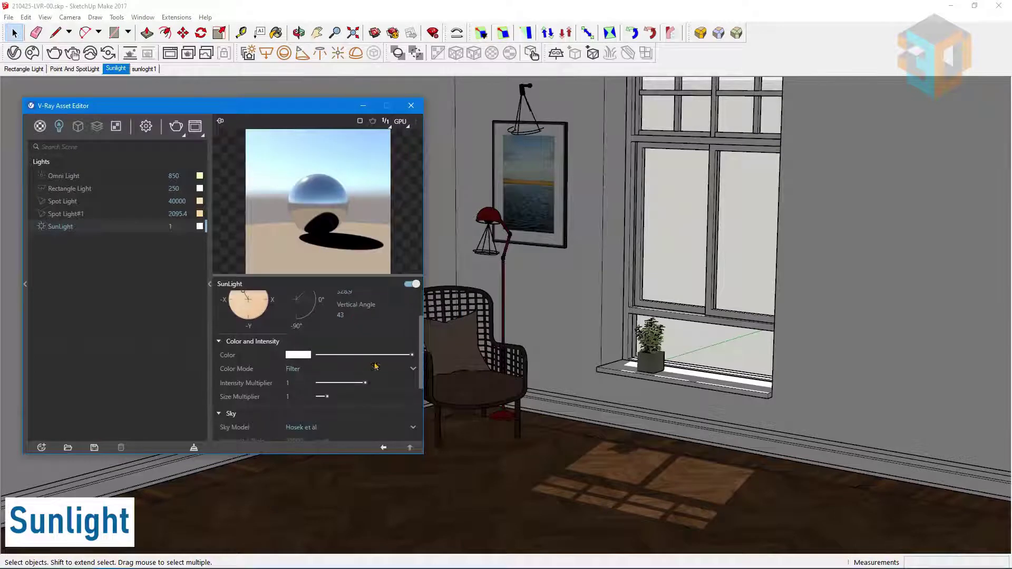
pyautogui.click(298, 355)
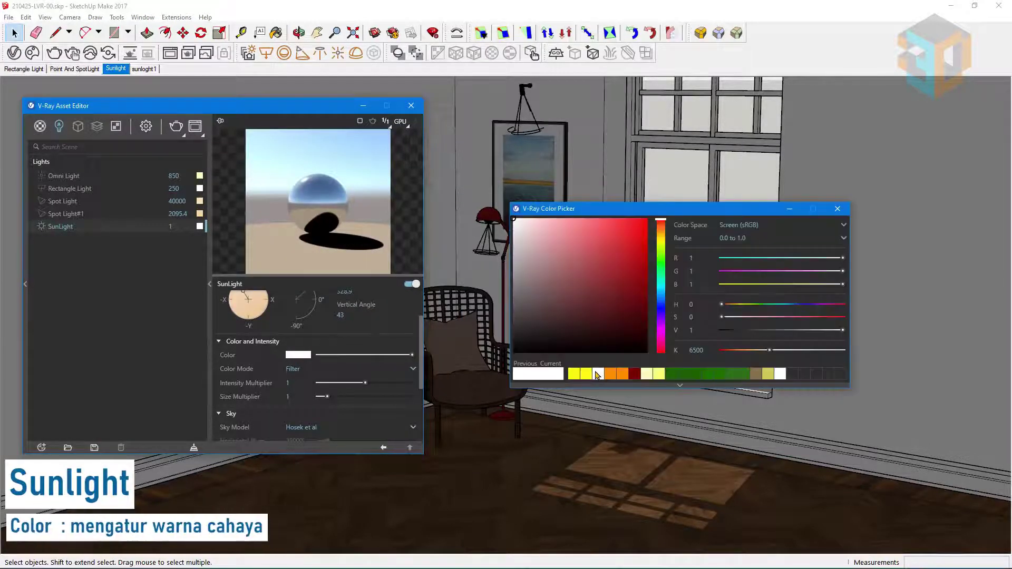
pyautogui.click(661, 244)
pyautogui.click(552, 222)
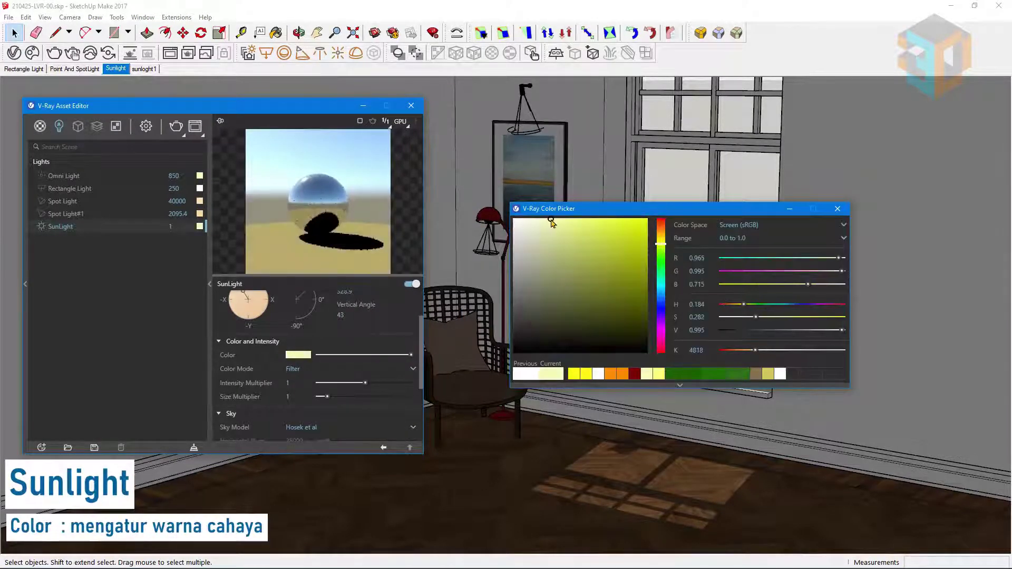
pyautogui.click(556, 222)
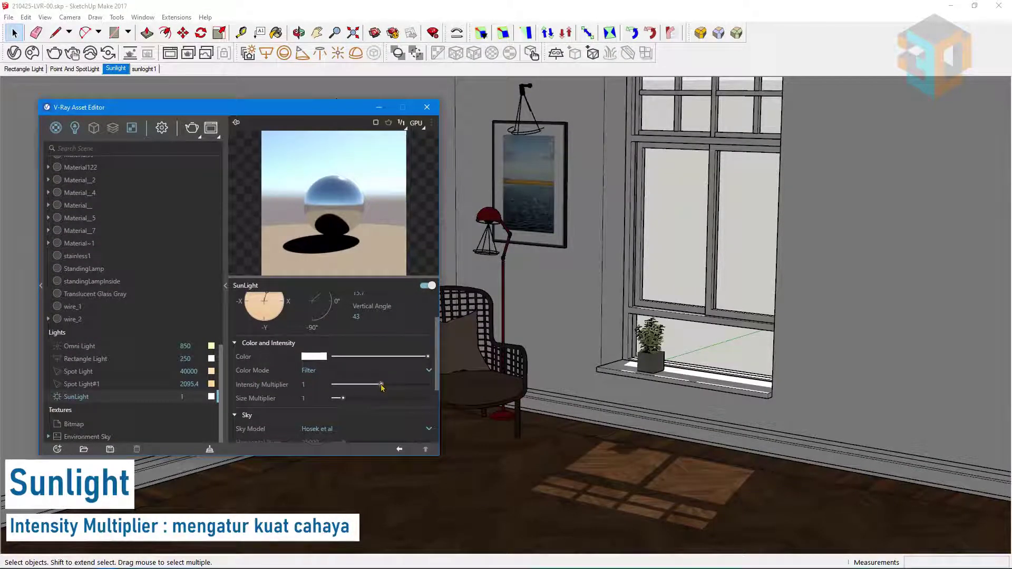
# - Set the SunLight's intensity multiplier to 2.2 and its size multiplier to 25
pyautogui.moveTo(381, 385); pyautogui.dragTo(446, 391)
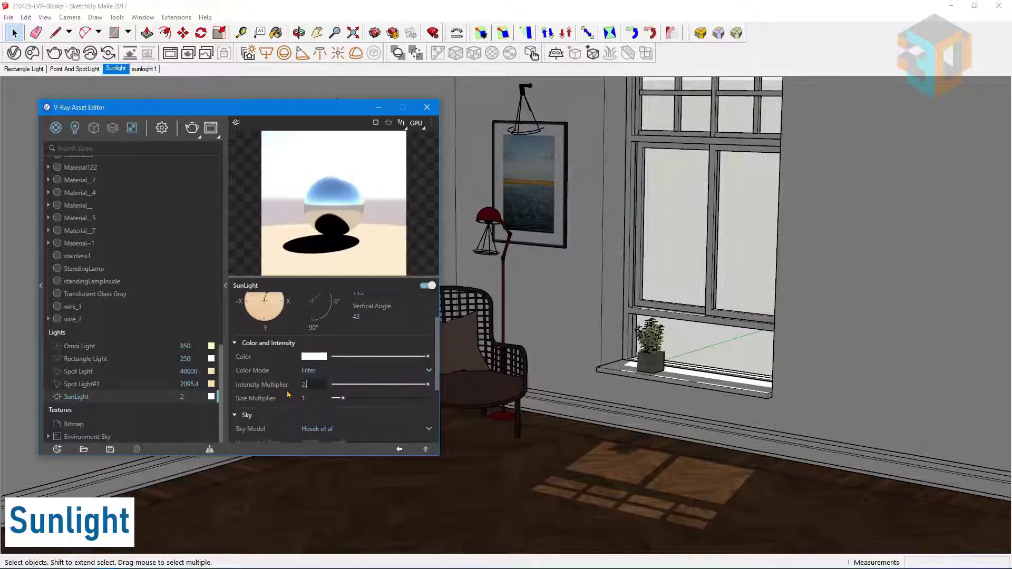
pyautogui.press('Return')
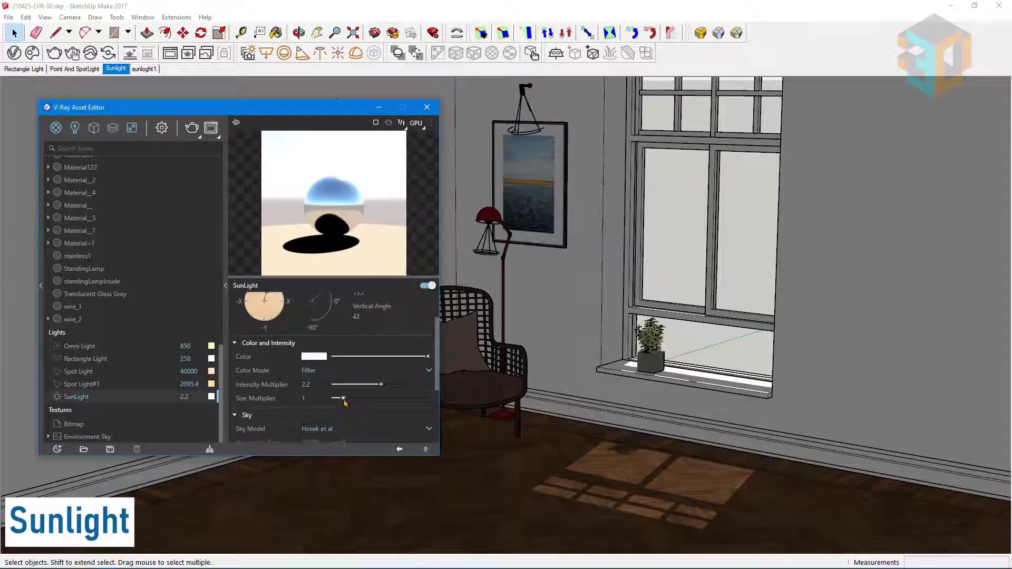
pyautogui.moveTo(343, 399); pyautogui.dragTo(398, 402)
pyautogui.moveTo(415, 398); pyautogui.dragTo(425, 398)
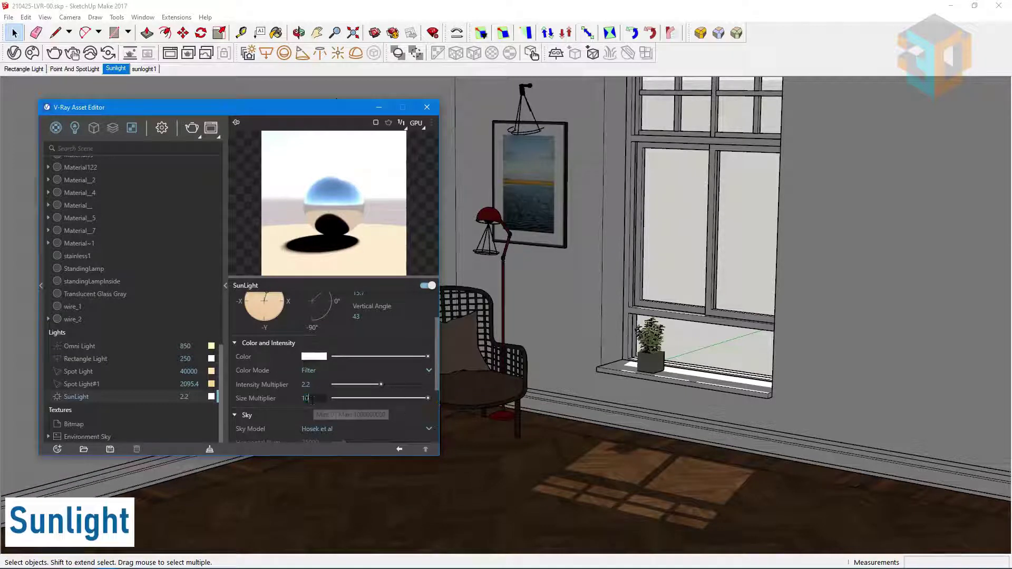
pyautogui.write('25')
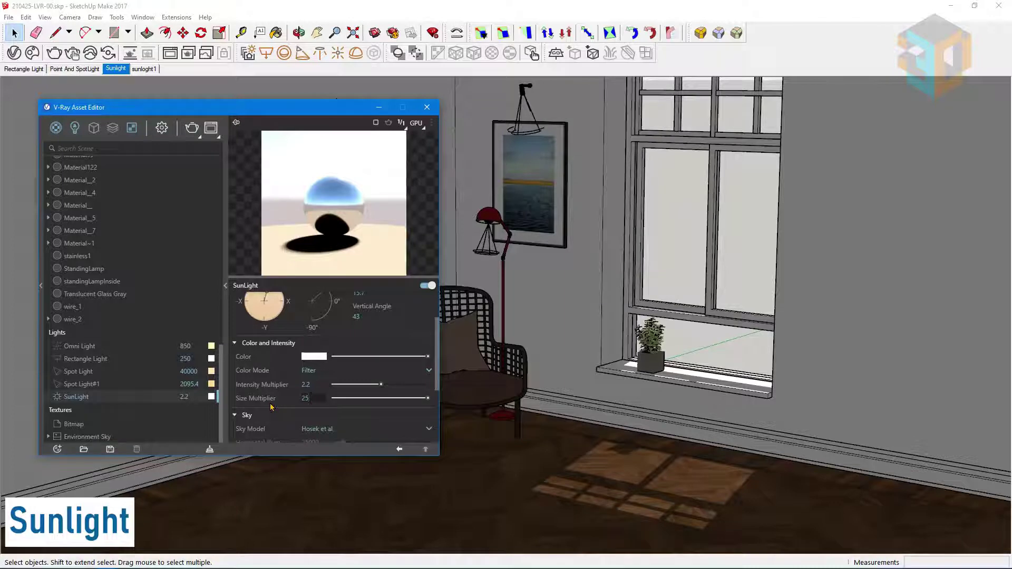
pyautogui.press('Return')
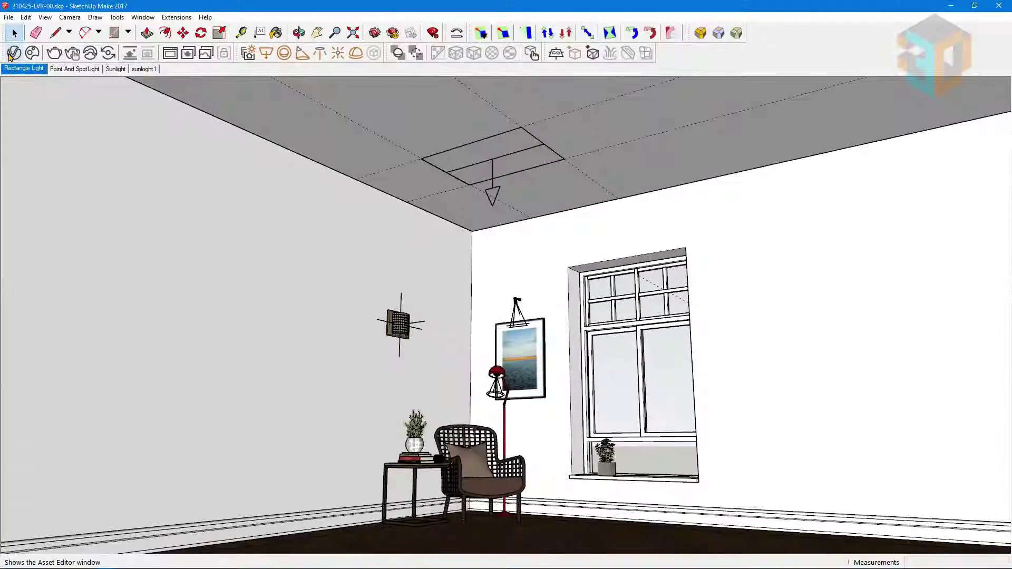
# - Delete the existing Rectangle Light from the scene's V-Ray lights
pyautogui.click(11, 55)
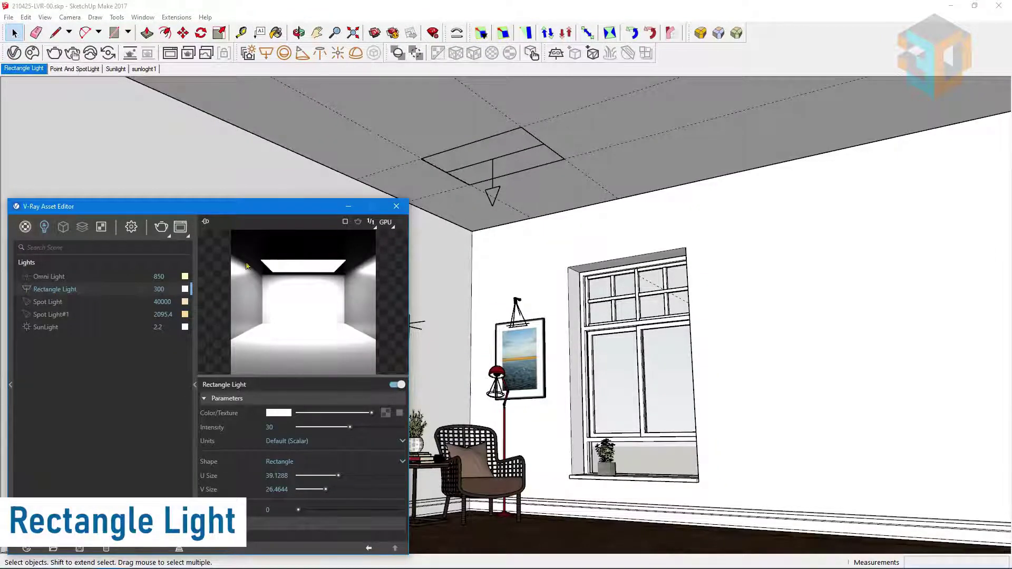
pyautogui.rightClick(108, 294)
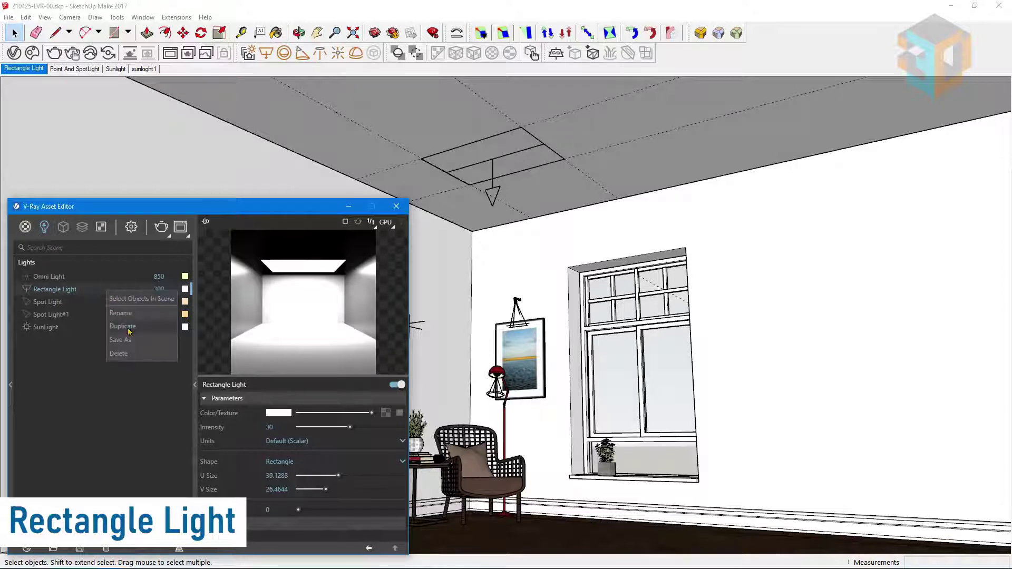
pyautogui.click(134, 358)
pyautogui.click(533, 290)
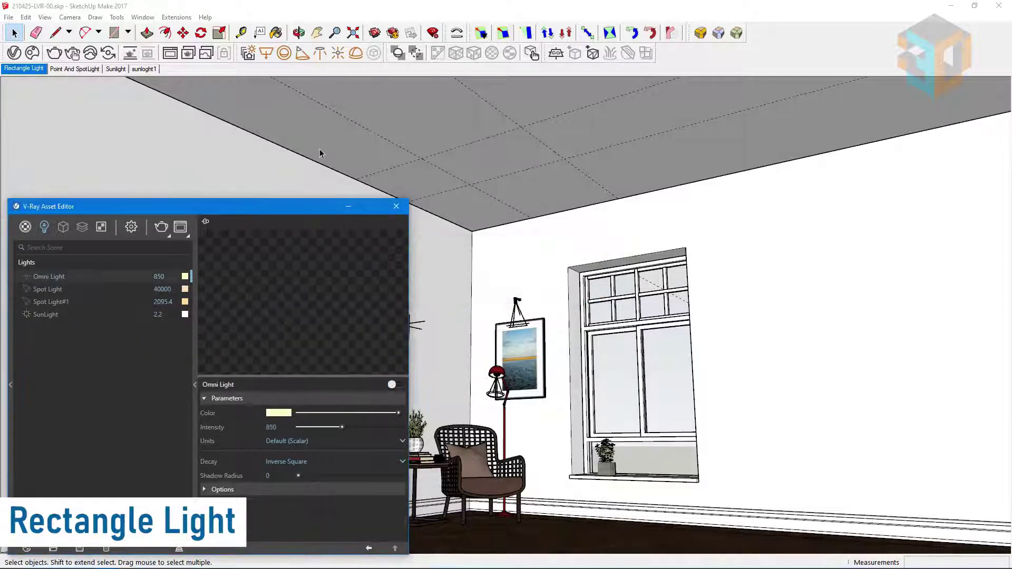
# - Draw a new V-Ray rectangle light on the ceiling between opposite corners of the central guide-line rectangle
pyautogui.click(266, 53)
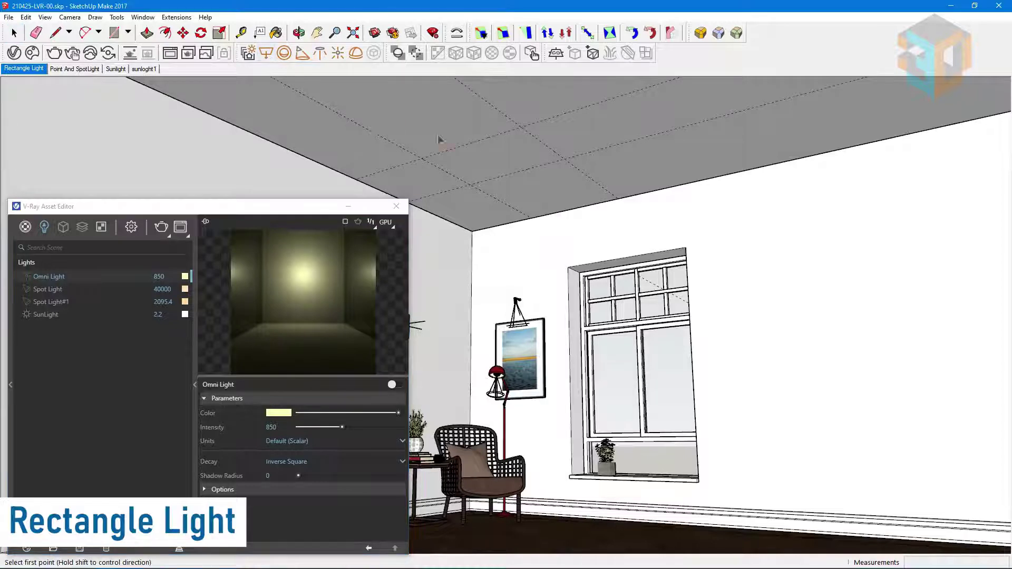
pyautogui.click(565, 160)
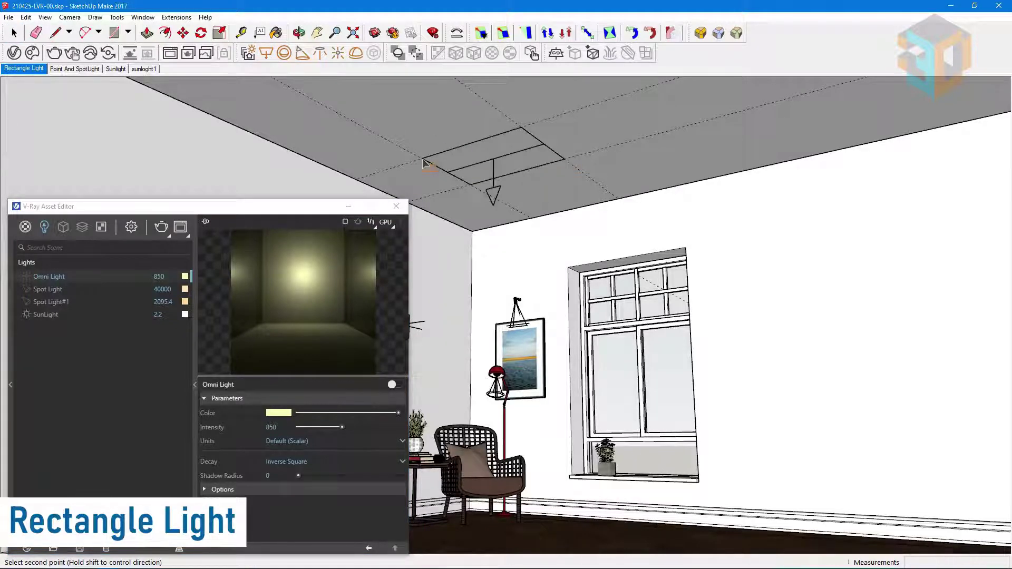
pyautogui.click(422, 159)
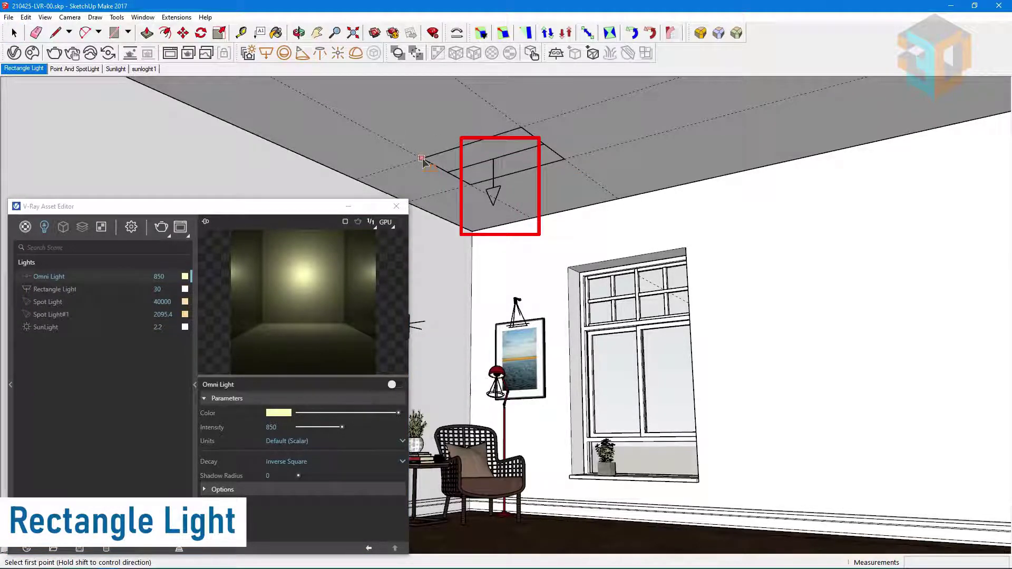
# - Keep the new Rectangle Light's colour white and set its intensity to 300
pyautogui.click(74, 290)
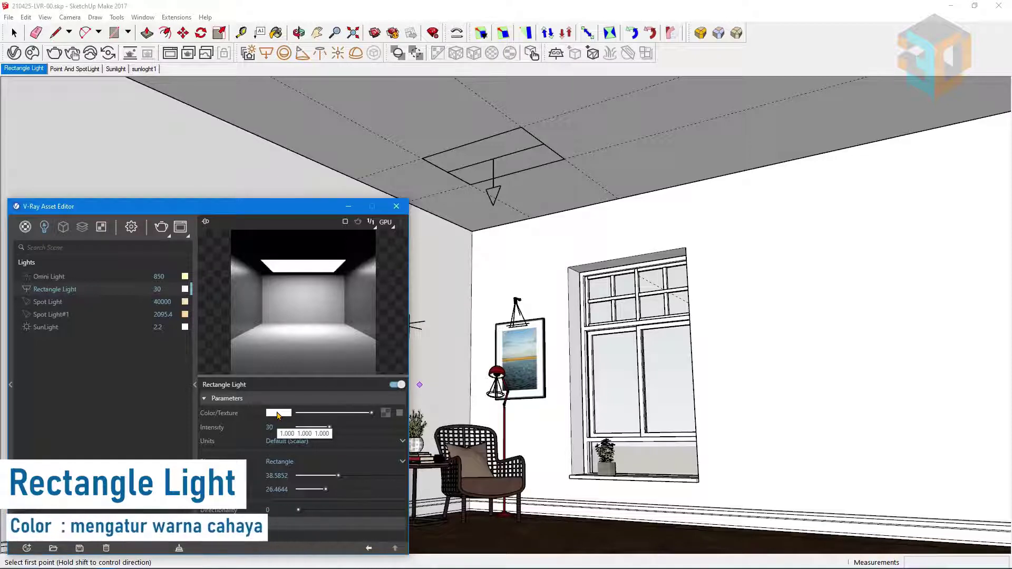
pyautogui.click(279, 413)
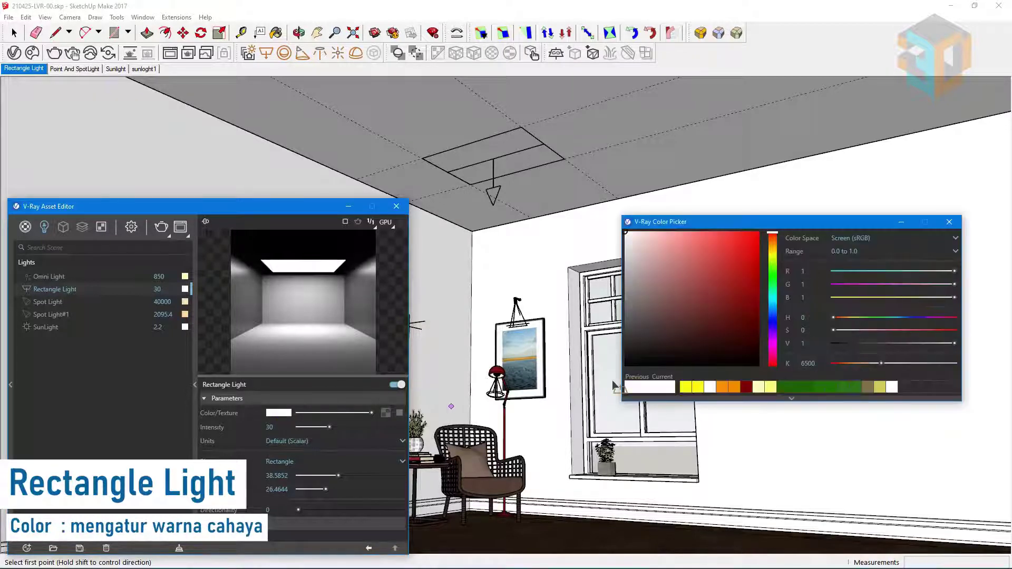
pyautogui.click(949, 222)
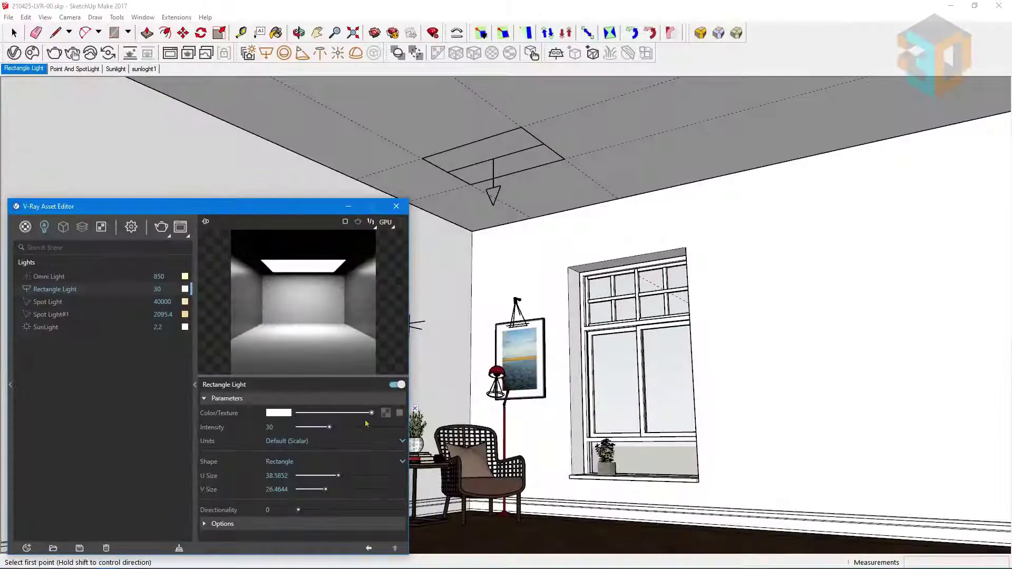
pyautogui.moveTo(404, 428); pyautogui.dragTo(330, 431)
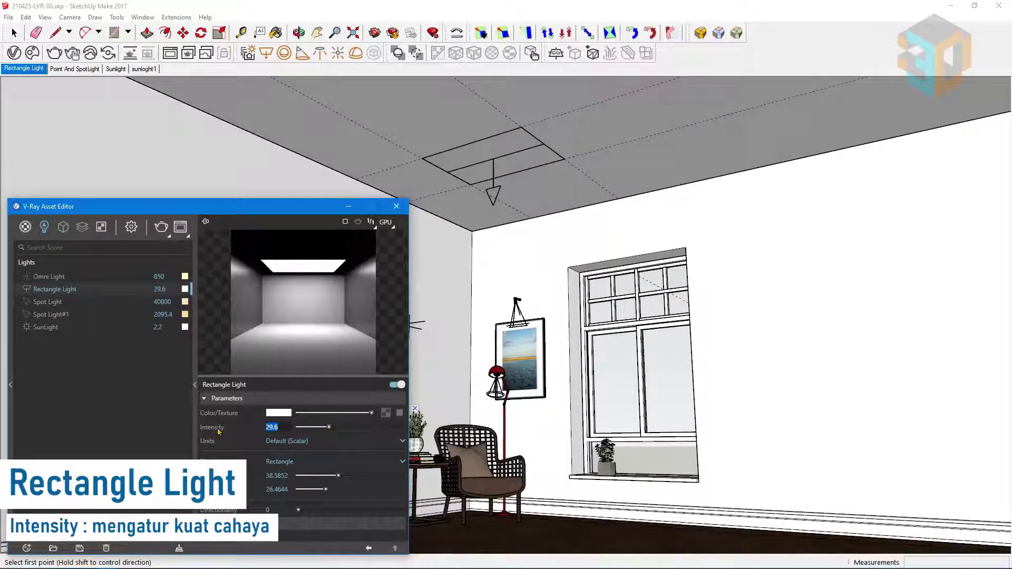
pyautogui.write('300')
pyautogui.press('Return')
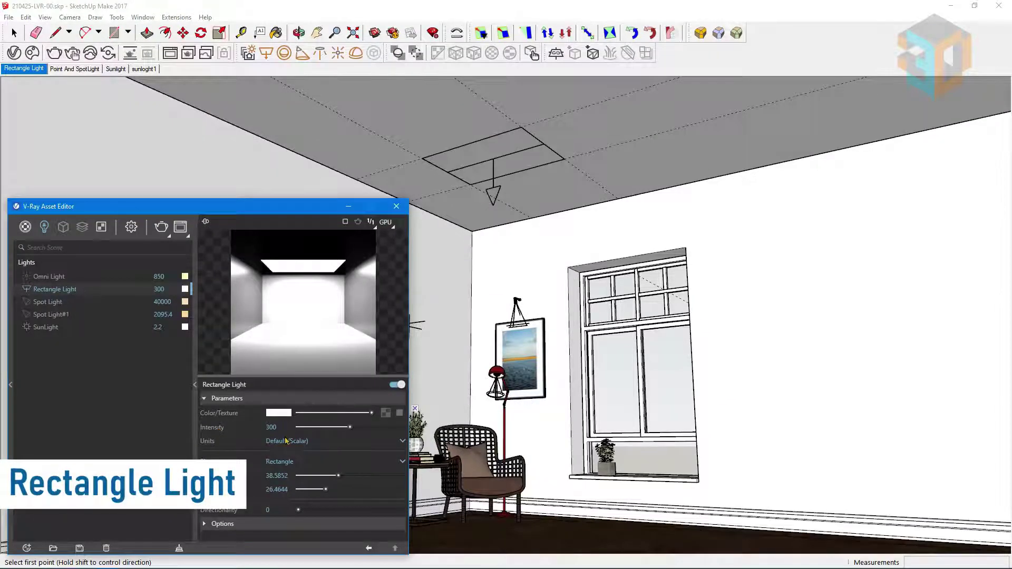
# - Keep the Rectangle Light's shape as Rectangle and set its U size to 46.5 and V size to 26.1
pyautogui.click(398, 462)
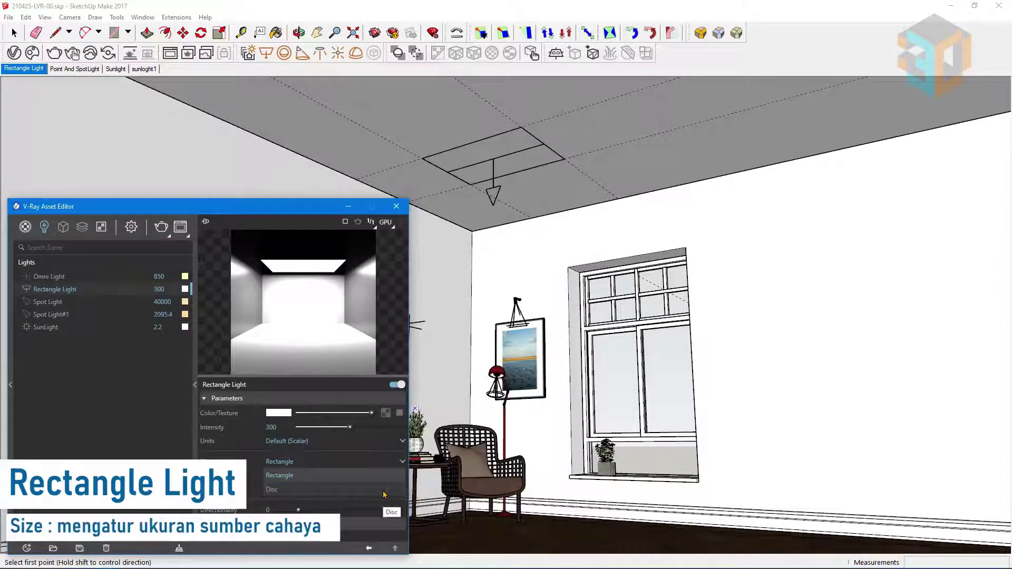
pyautogui.click(382, 476)
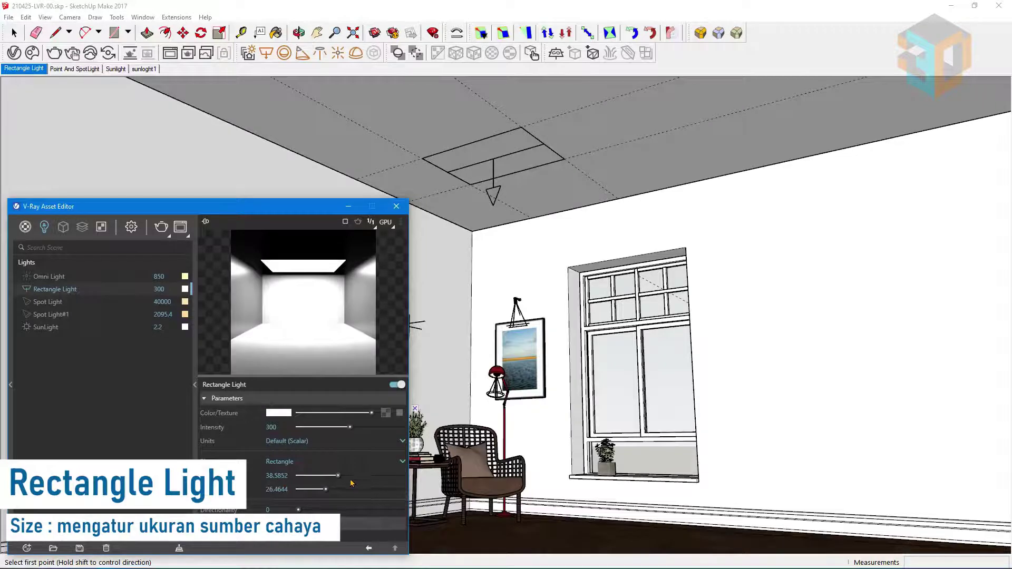
pyautogui.moveTo(363, 477); pyautogui.dragTo(366, 477)
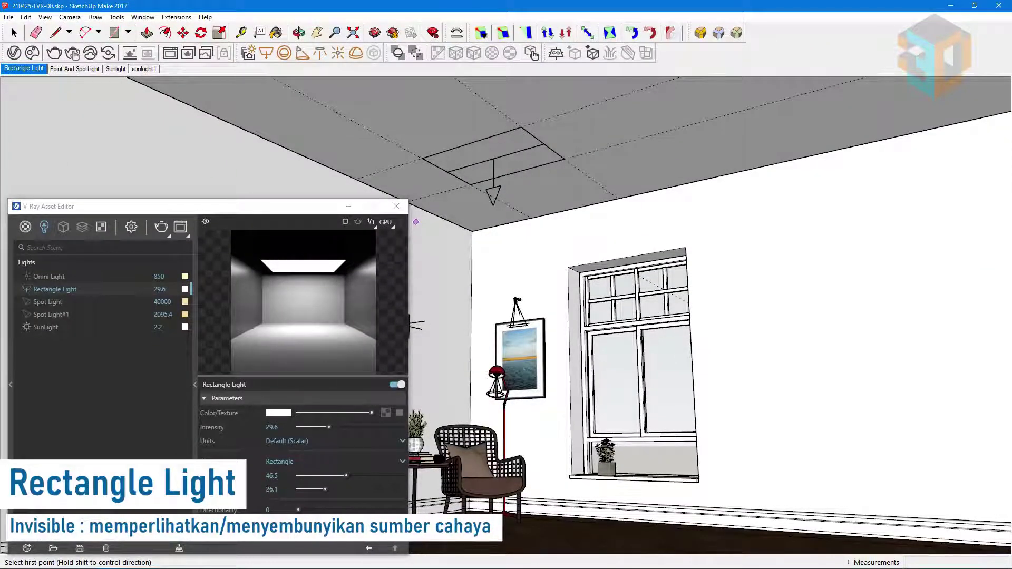
# - Expand the Rectangle Light's options and turn on Invisible
pyautogui.click(311, 492)
pyautogui.scroll(-2, 311, 492)
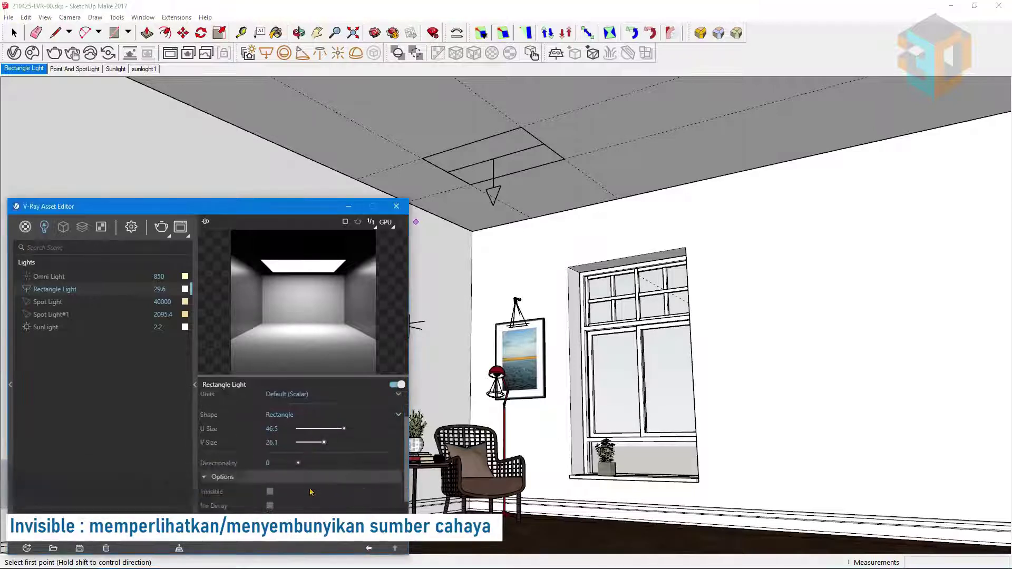
pyautogui.click(270, 487)
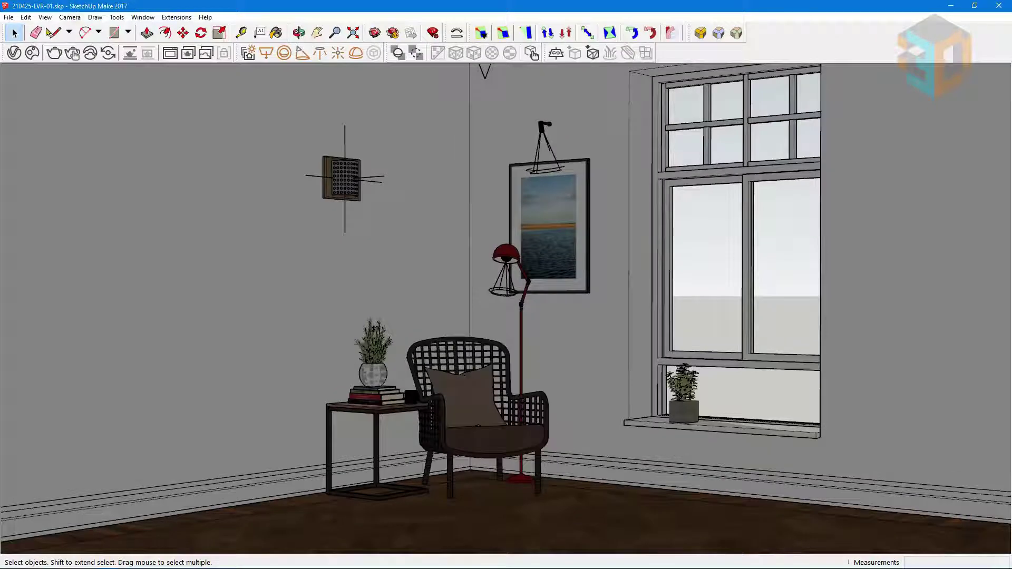
# - Delete the two existing spot lights, Spot Light and Spot Light#1, from the scene's V-Ray lights
pyautogui.click(14, 52)
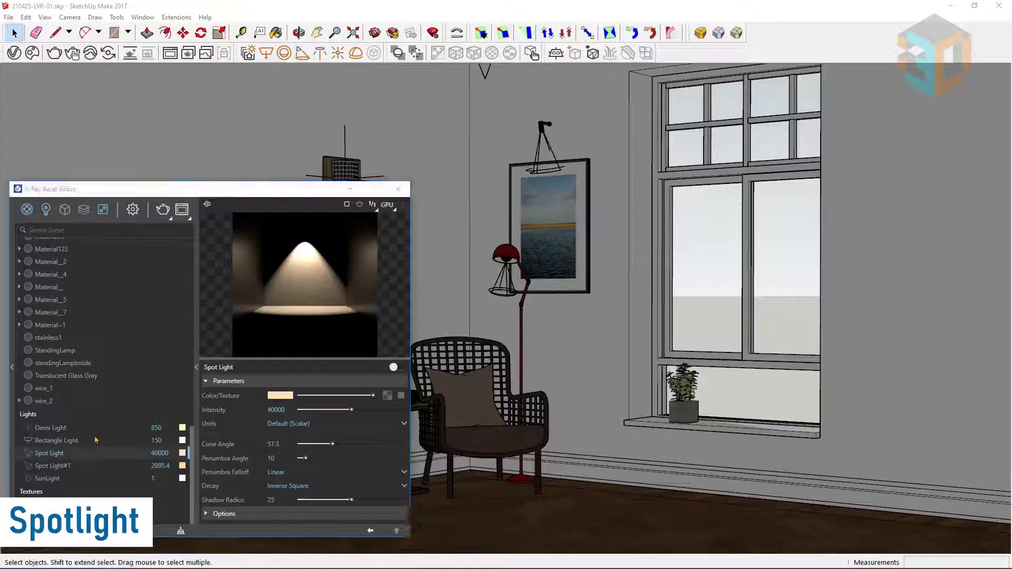
pyautogui.click(62, 466)
pyautogui.rightClick(63, 467)
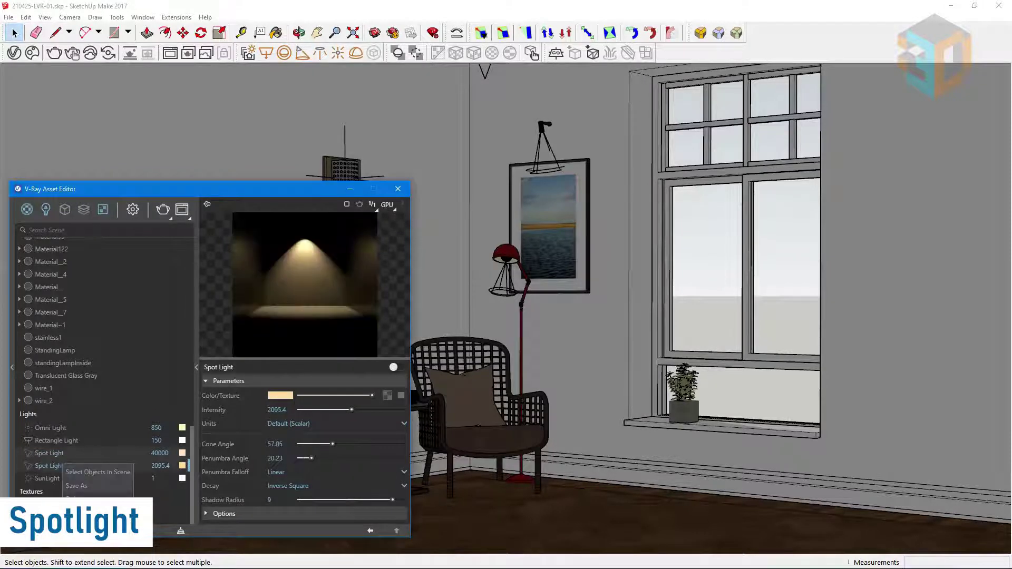
pyautogui.click(94, 495)
pyautogui.click(532, 290)
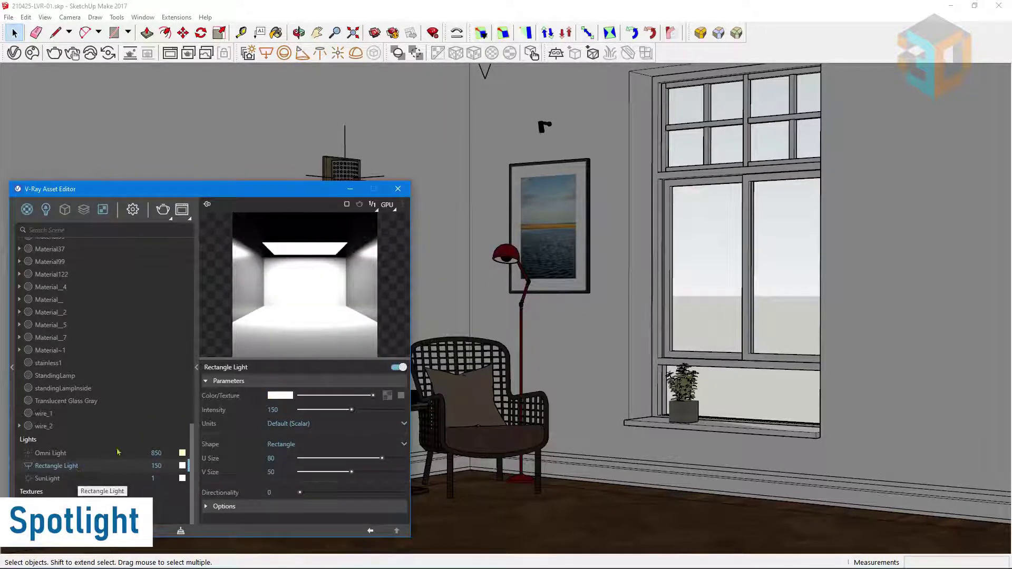
# - Place a V-Ray spot light beneath the bulb of the red floor lamp's shade
pyautogui.click(302, 52)
pyautogui.scroll(3, 493, 260)
pyautogui.scroll(5, 501, 263)
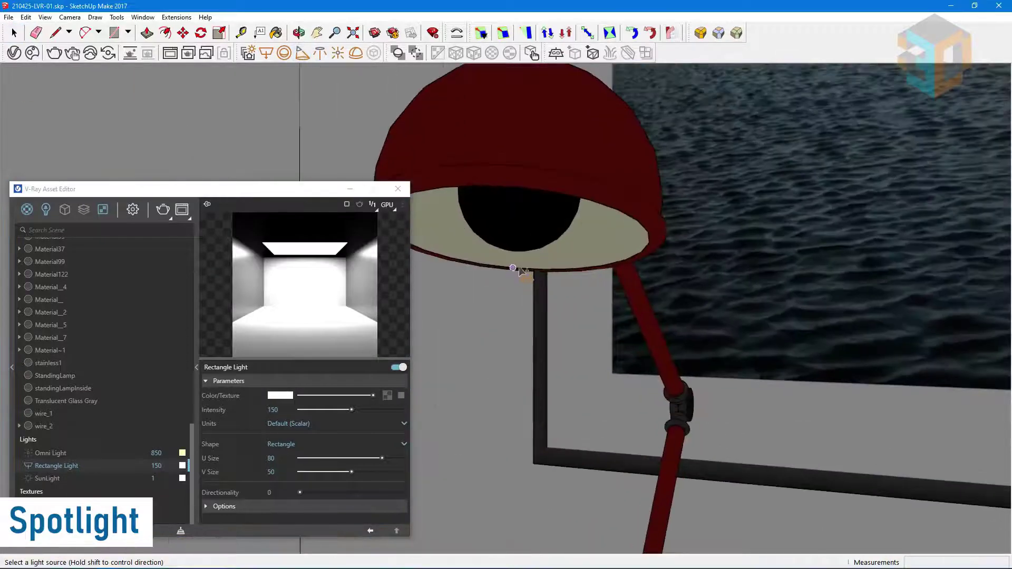
pyautogui.click(515, 255)
# - Place a V-Ray spot light on the lower face of the wall lamp above the picture, where the guide lines cross
pyautogui.scroll(-5, 506, 366)
pyautogui.scroll(8, 569, 174)
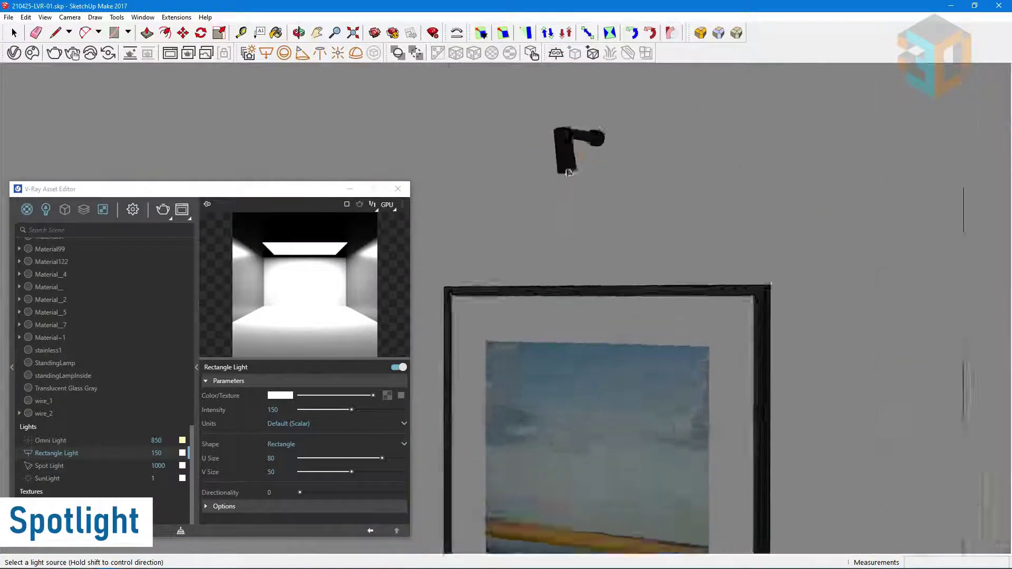
pyautogui.click(567, 235)
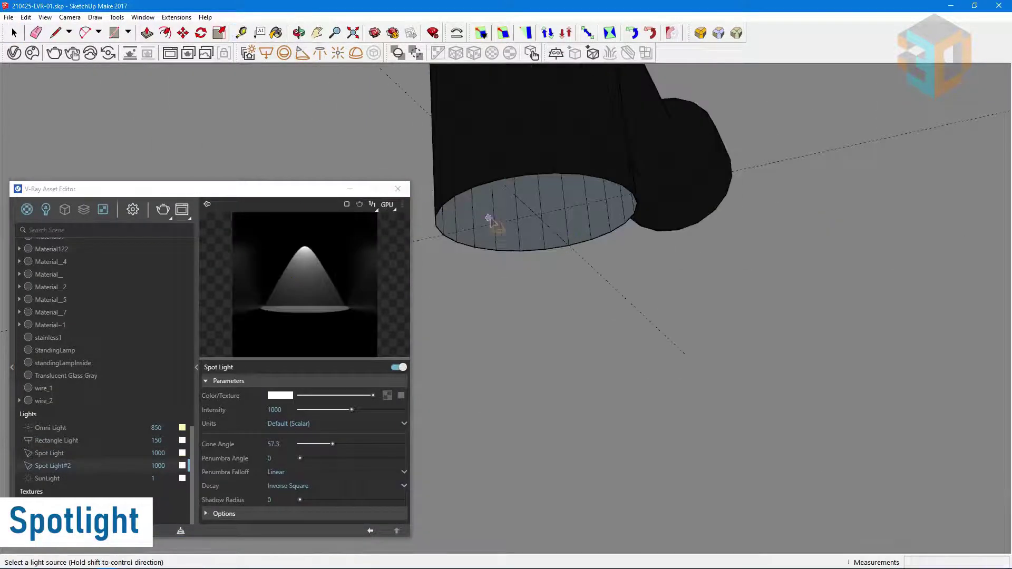
pyautogui.click(538, 217)
# - In the right view, rotate the wall lamp's spot light about its apex to tilt its cone along the lamp's direction
pyautogui.scroll(-5, 591, 316)
pyautogui.moveTo(591, 316); pyautogui.dragTo(638, 368, button='middle')
pyautogui.press('F5')
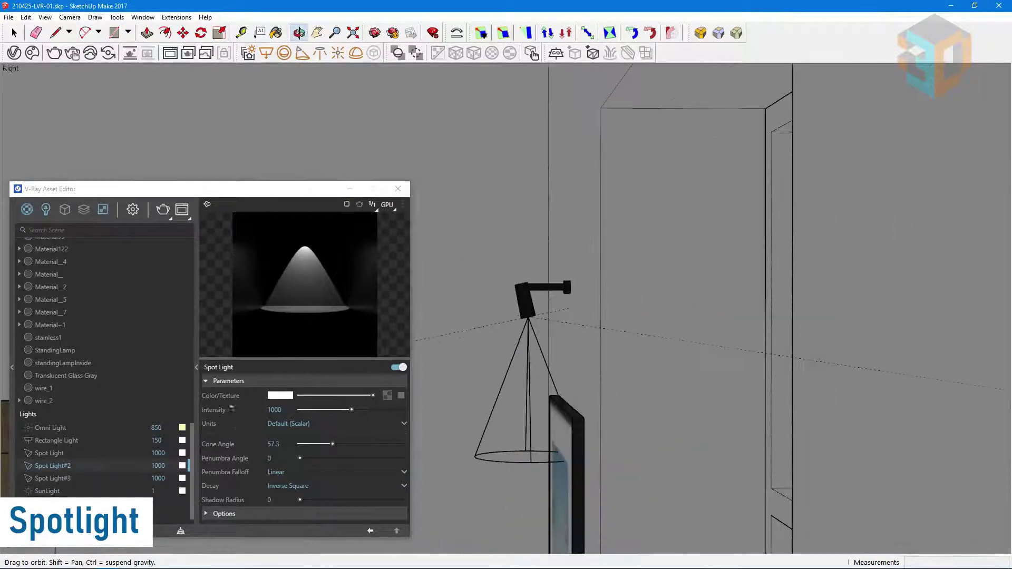
pyautogui.press('q')
pyautogui.click(529, 342)
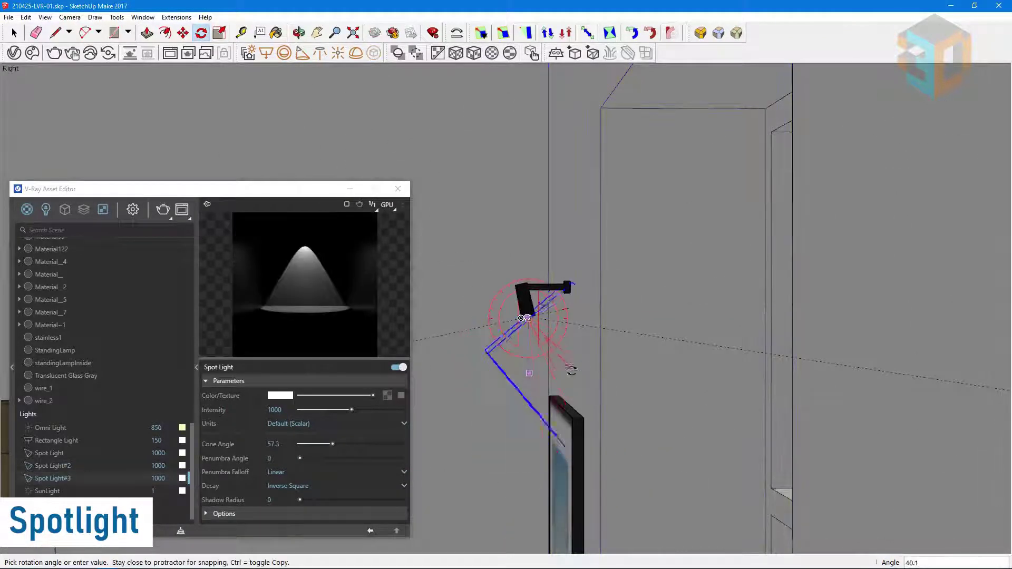
pyautogui.click(553, 377)
# - Rotate the floor lamp's spot light about its apex by about 15 degrees to follow the tilt of the shade
pyautogui.moveTo(580, 355); pyautogui.dragTo(561, 396, button='middle')
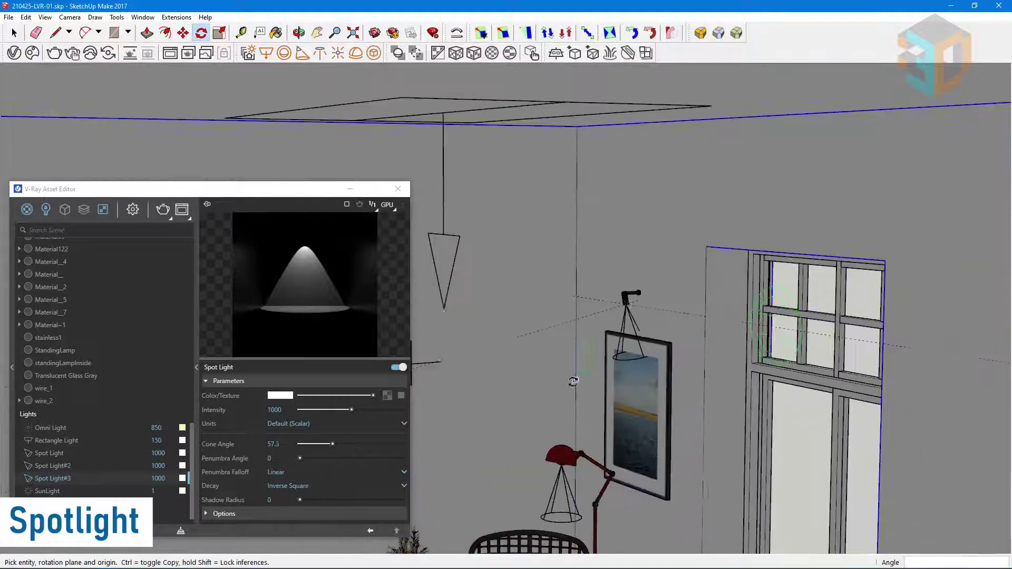
pyautogui.scroll(5, 561, 396)
pyautogui.scroll(-5, 561, 397)
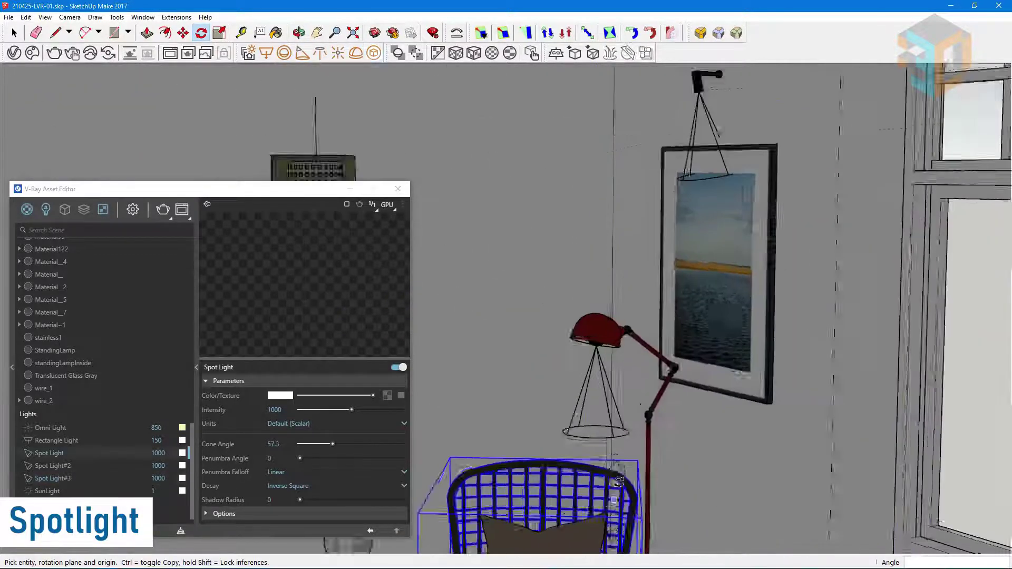
pyautogui.press('space')
pyautogui.click(598, 319)
pyautogui.scroll(4, 598, 319)
pyautogui.press('r')
pyautogui.press('q')
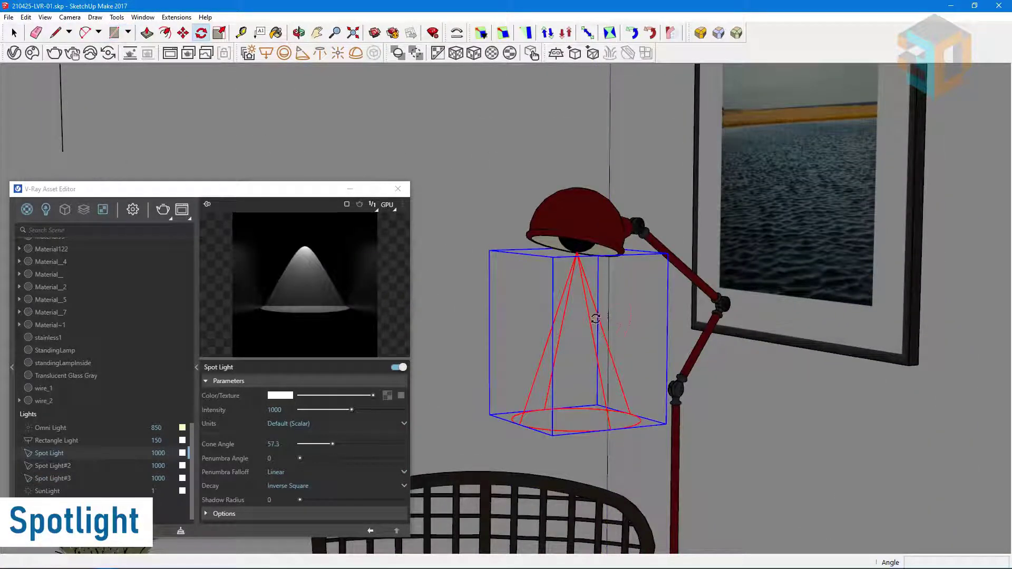
pyautogui.click(576, 257)
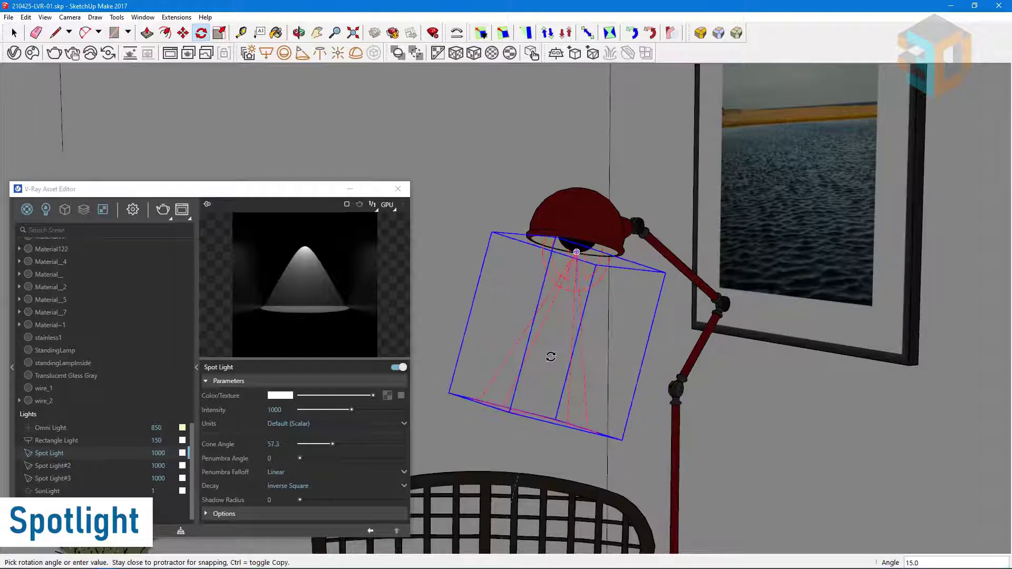
pyautogui.click(730, 441)
pyautogui.press('space')
pyautogui.click(740, 439)
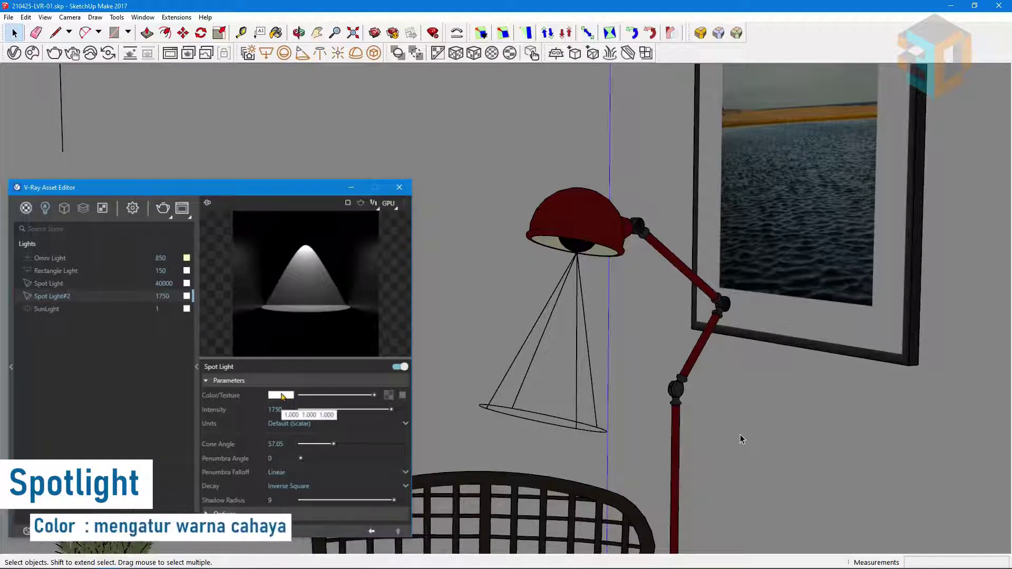
# - Pick a very pale yellow as Spot Light#2's colour
pyautogui.click(282, 396)
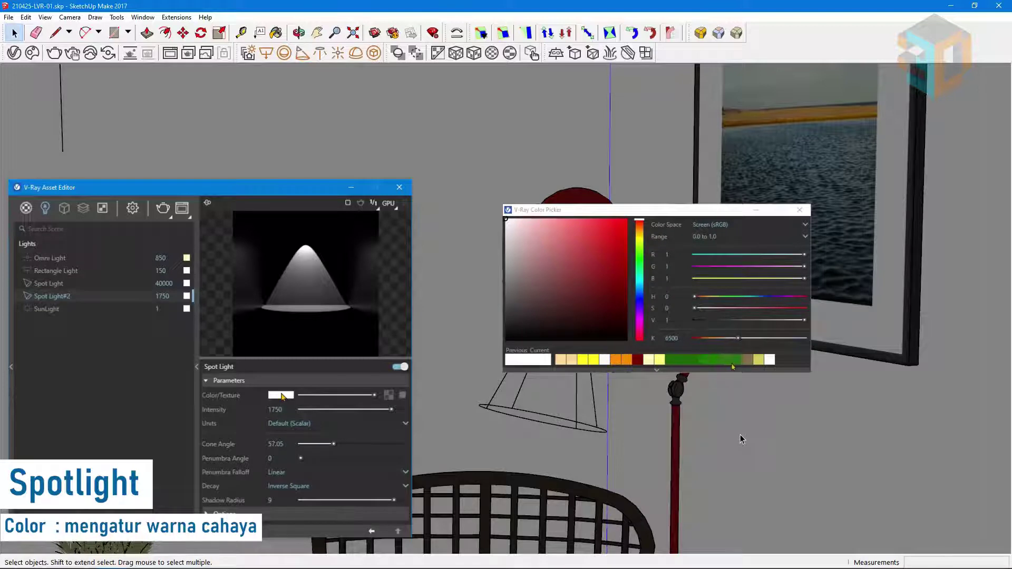
pyautogui.click(583, 359)
pyautogui.moveTo(522, 232); pyautogui.dragTo(515, 218)
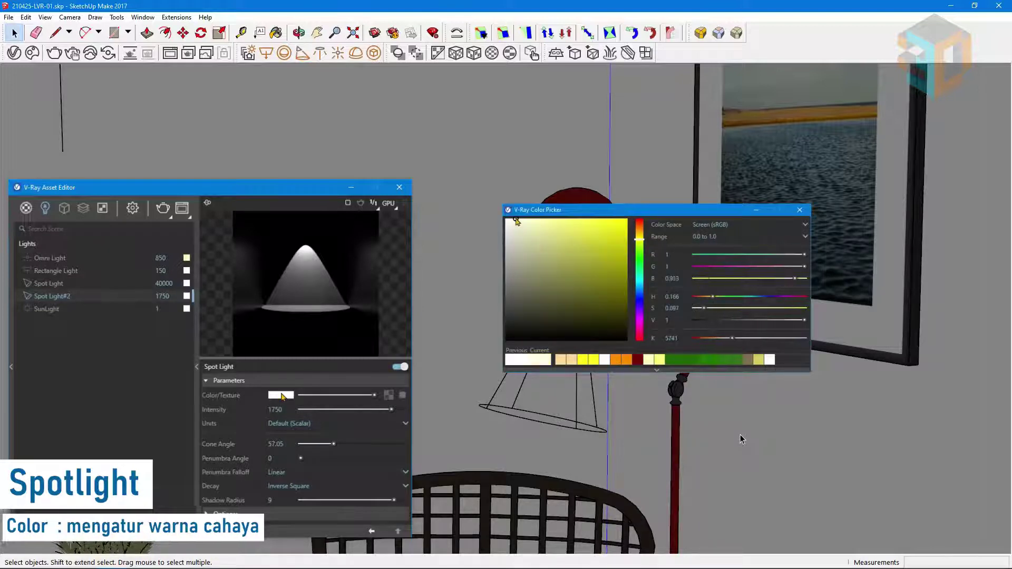
pyautogui.click(799, 210)
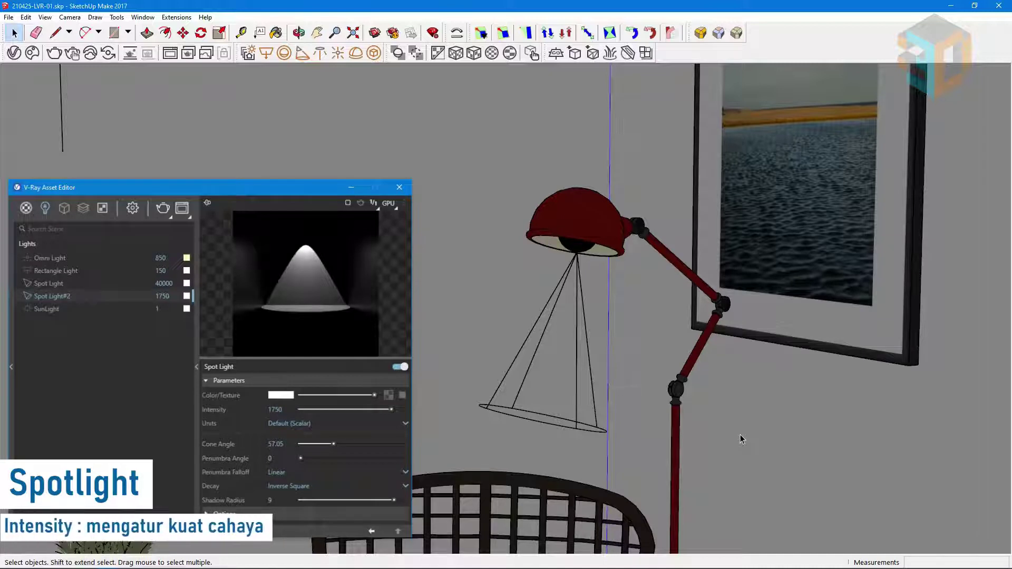
# - Try a lower intensity of 1451.8 on Spot Light#2 and return it to 1750
pyautogui.moveTo(391, 414)
pyautogui.mouseDown()
pyautogui.moveTo(298, 422)
pyautogui.moveTo(376, 414)
pyautogui.mouseUp()
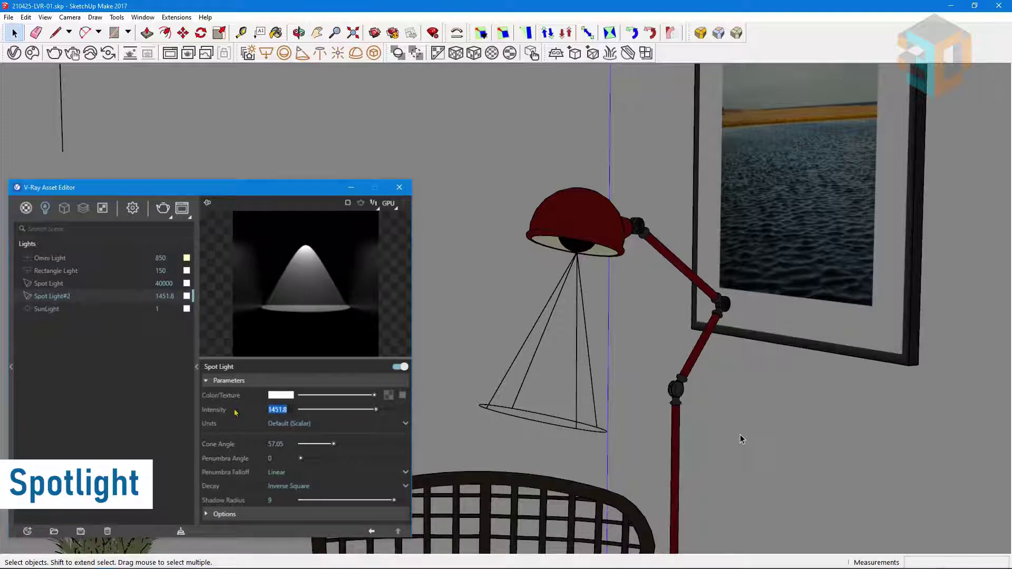
pyautogui.write('1750')
pyautogui.press('Return')
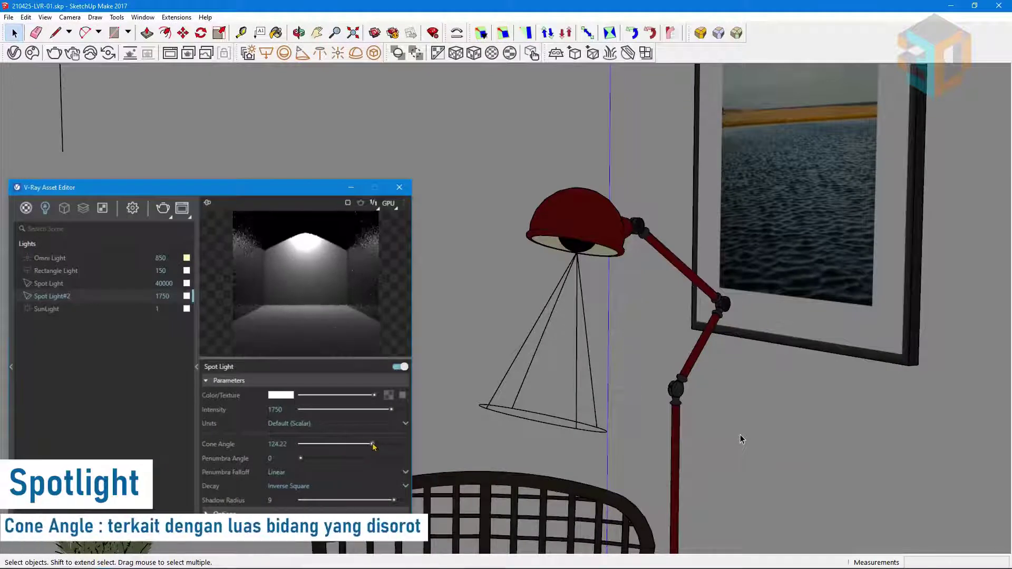
# - Try wider cone angles on Spot Light#2 and set the cone angle to 57.36
pyautogui.moveTo(352, 447)
pyautogui.mouseDown()
pyautogui.moveTo(329, 447)
pyautogui.moveTo(343, 444)
pyautogui.mouseUp()
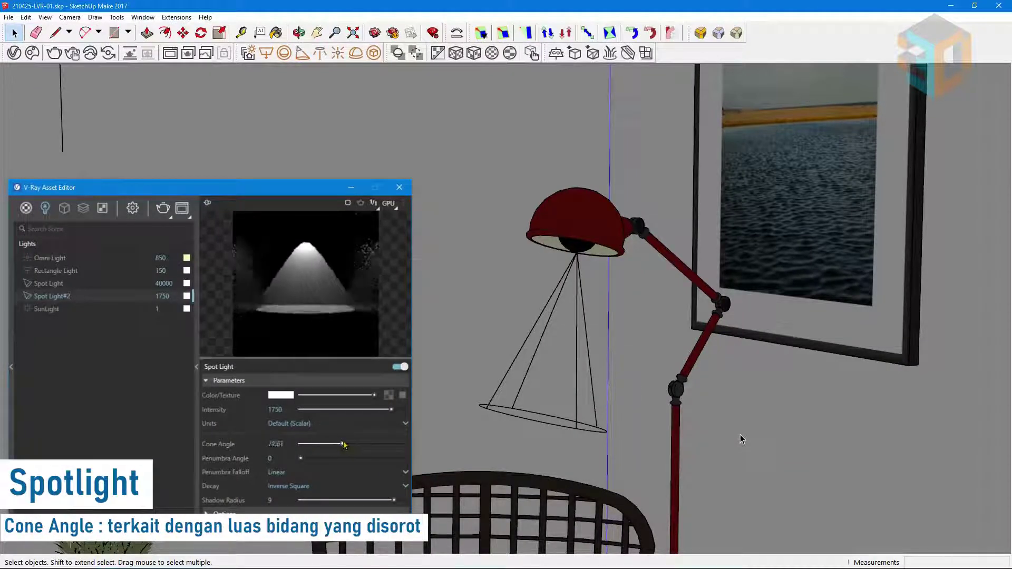
pyautogui.doubleClick(275, 443)
pyautogui.write('5')
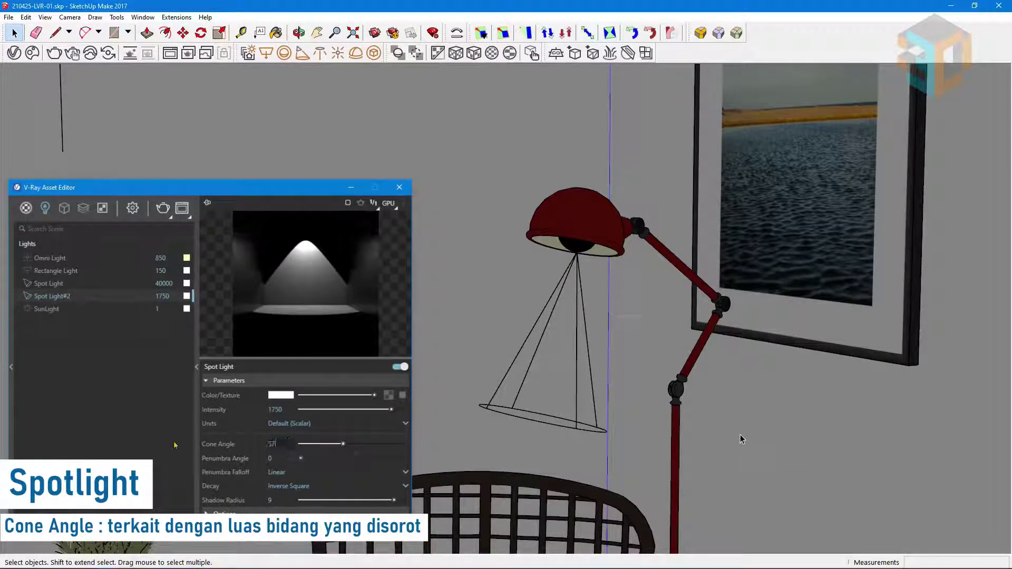
pyautogui.write('7.36')
pyautogui.press('Return')
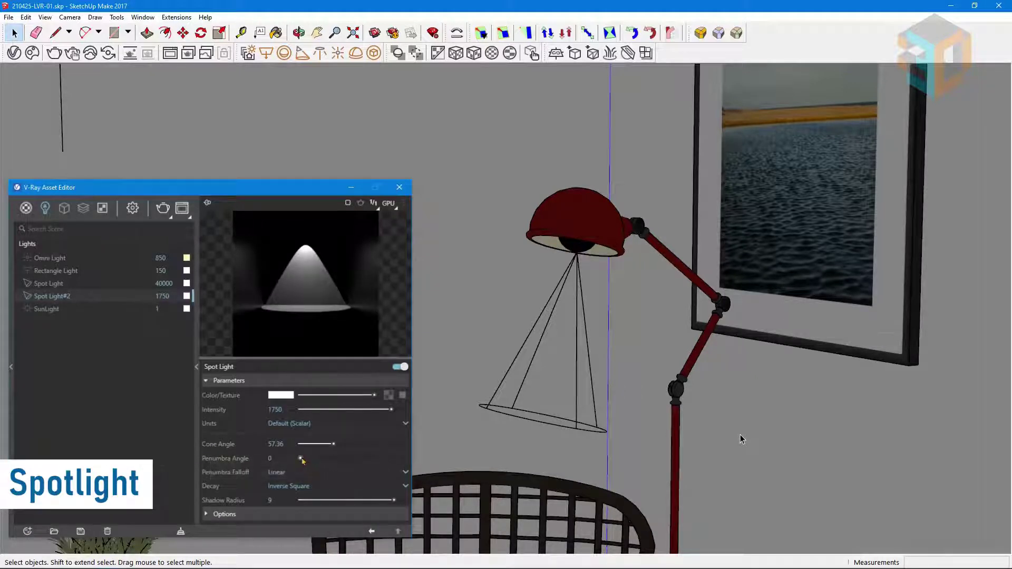
# - Set Spot Light#2's penumbra angle to 13.79 and reduce its shadow radius slightly
pyautogui.moveTo(301, 458)
pyautogui.mouseDown()
pyautogui.moveTo(326, 458)
pyautogui.moveTo(301, 458)
pyautogui.moveTo(309, 459)
pyautogui.mouseUp()
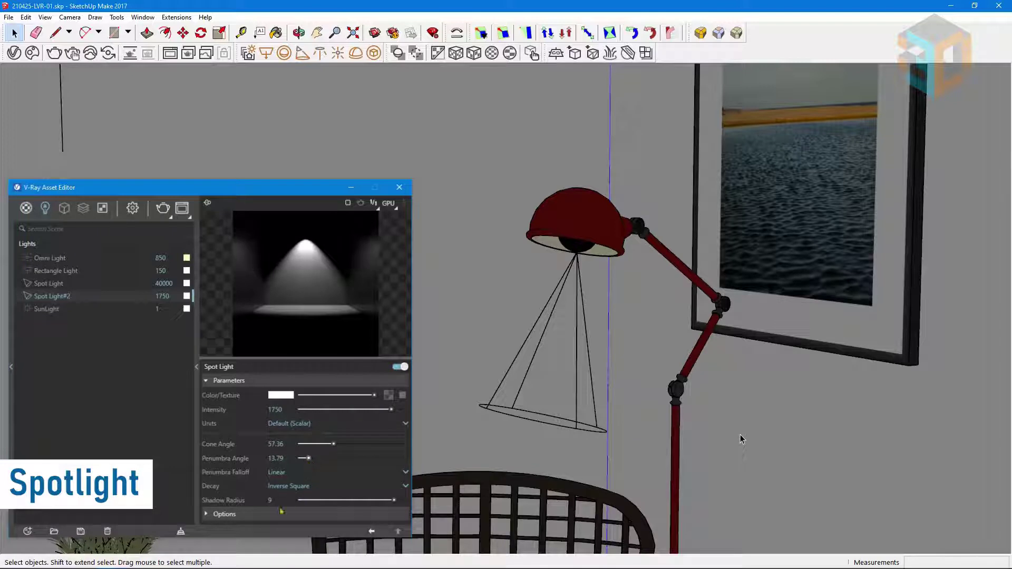
pyautogui.moveTo(393, 500)
pyautogui.mouseDown()
pyautogui.moveTo(298, 500)
pyautogui.moveTo(384, 501)
pyautogui.mouseUp()
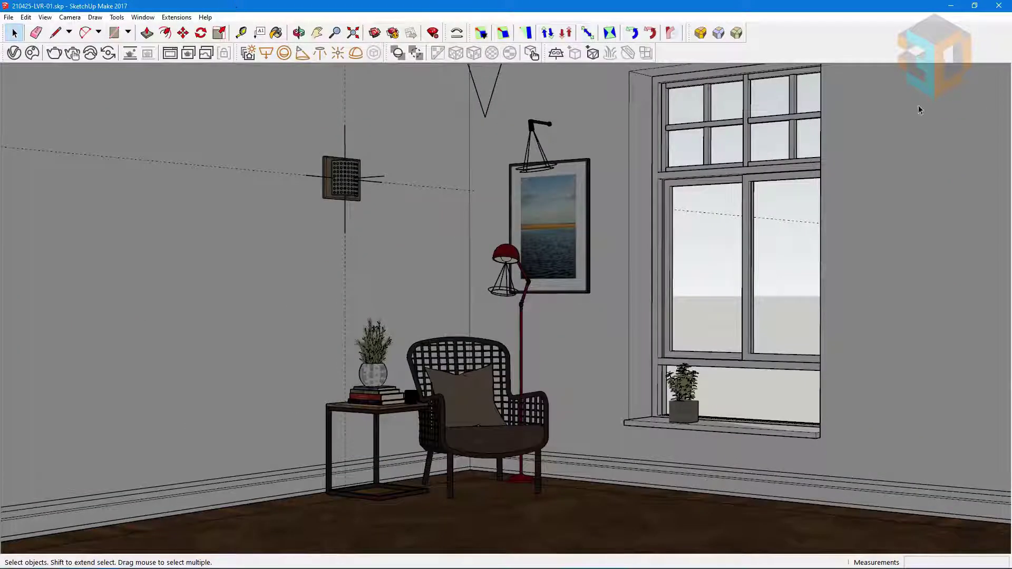
# - Delete the existing Omni Light of the wall sconce from the scene's V-Ray lights
pyautogui.click(15, 54)
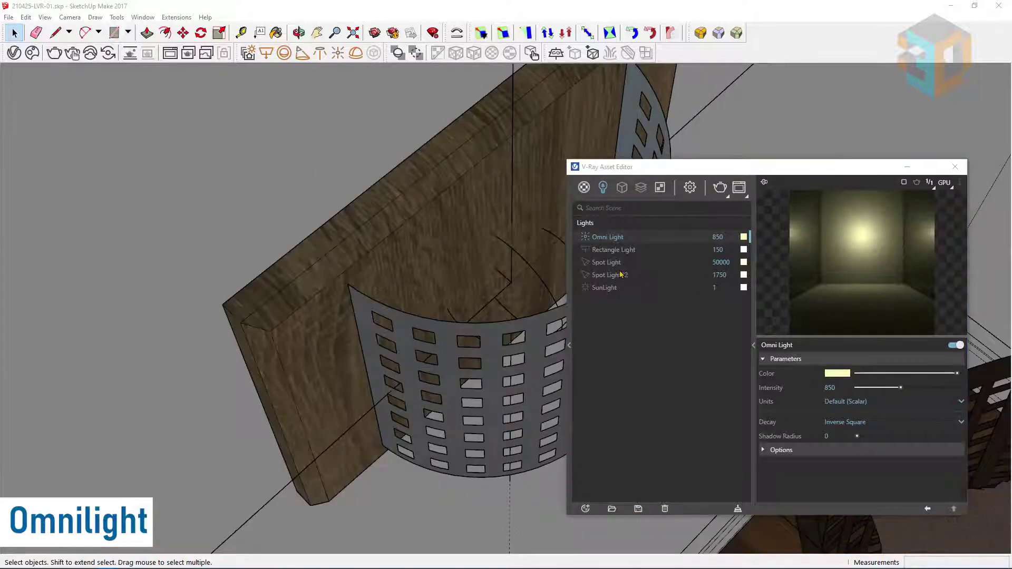
pyautogui.rightClick(623, 238)
pyautogui.click(641, 304)
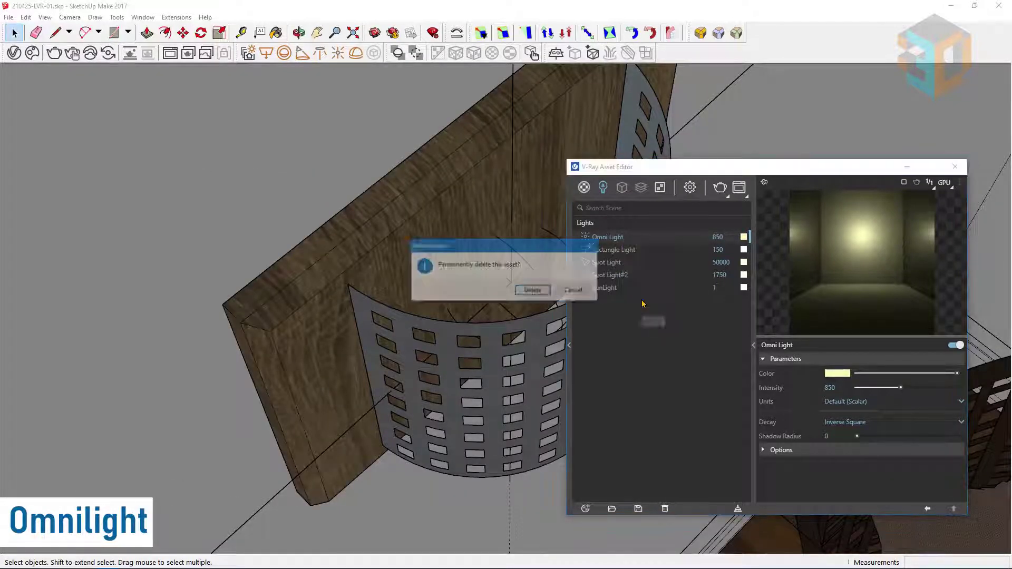
pyautogui.click(533, 290)
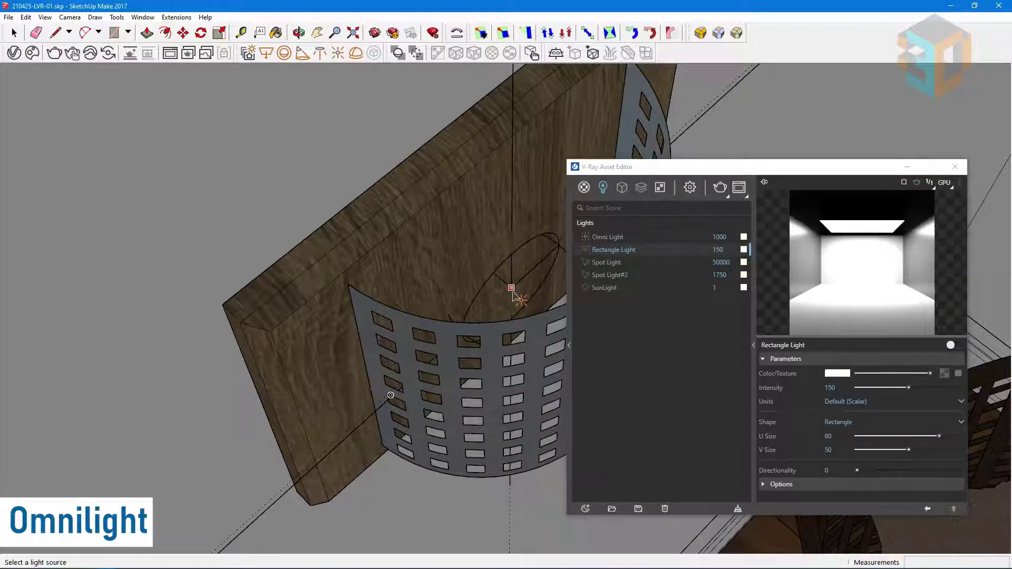
# - Show the new Omni Light's parameters and close the V-Ray Asset Editor
pyautogui.click(623, 240)
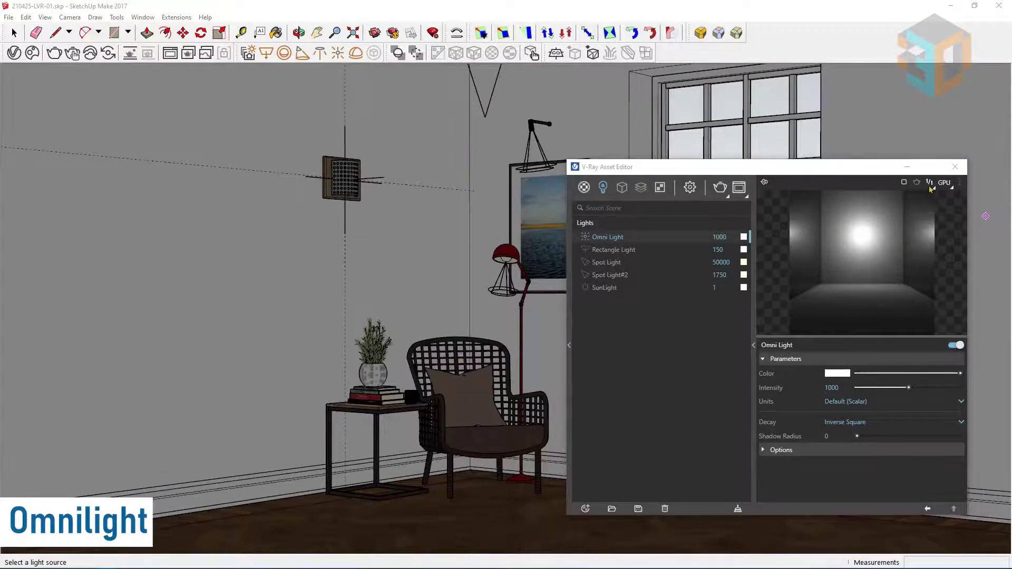
pyautogui.click(955, 166)
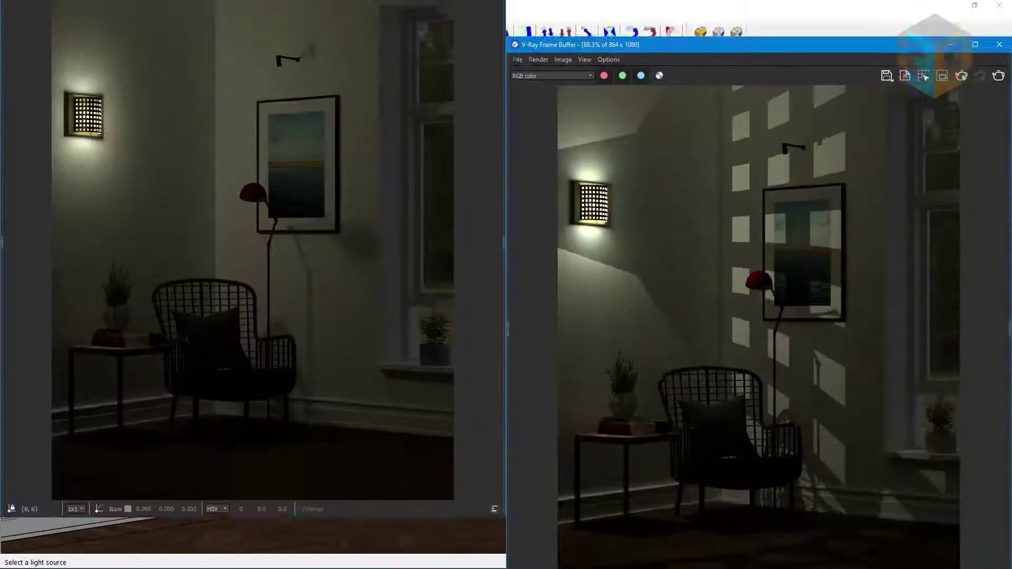